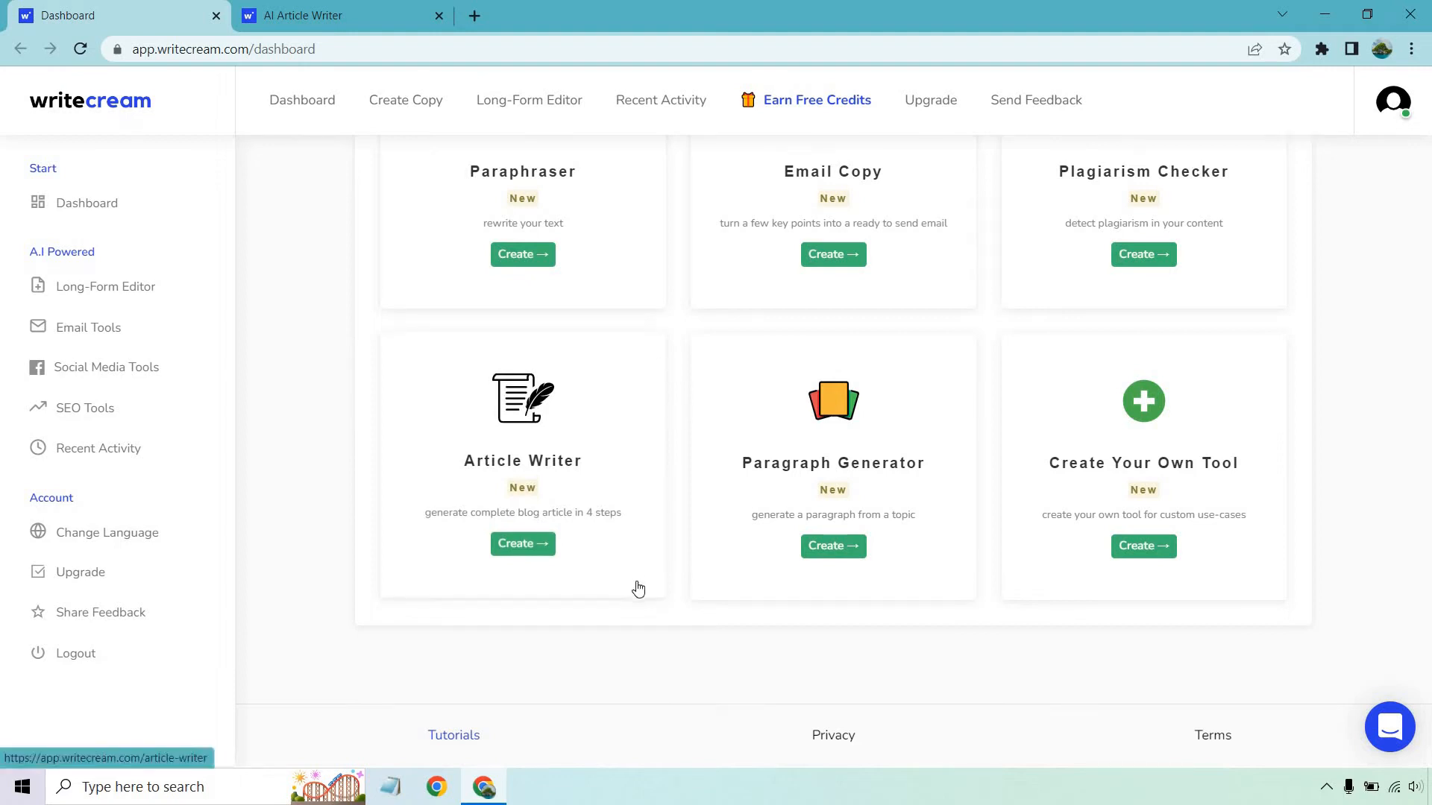
Open the Article Writer tool and generate blog ideas for the topic YouTube Marketing
click(639, 590)
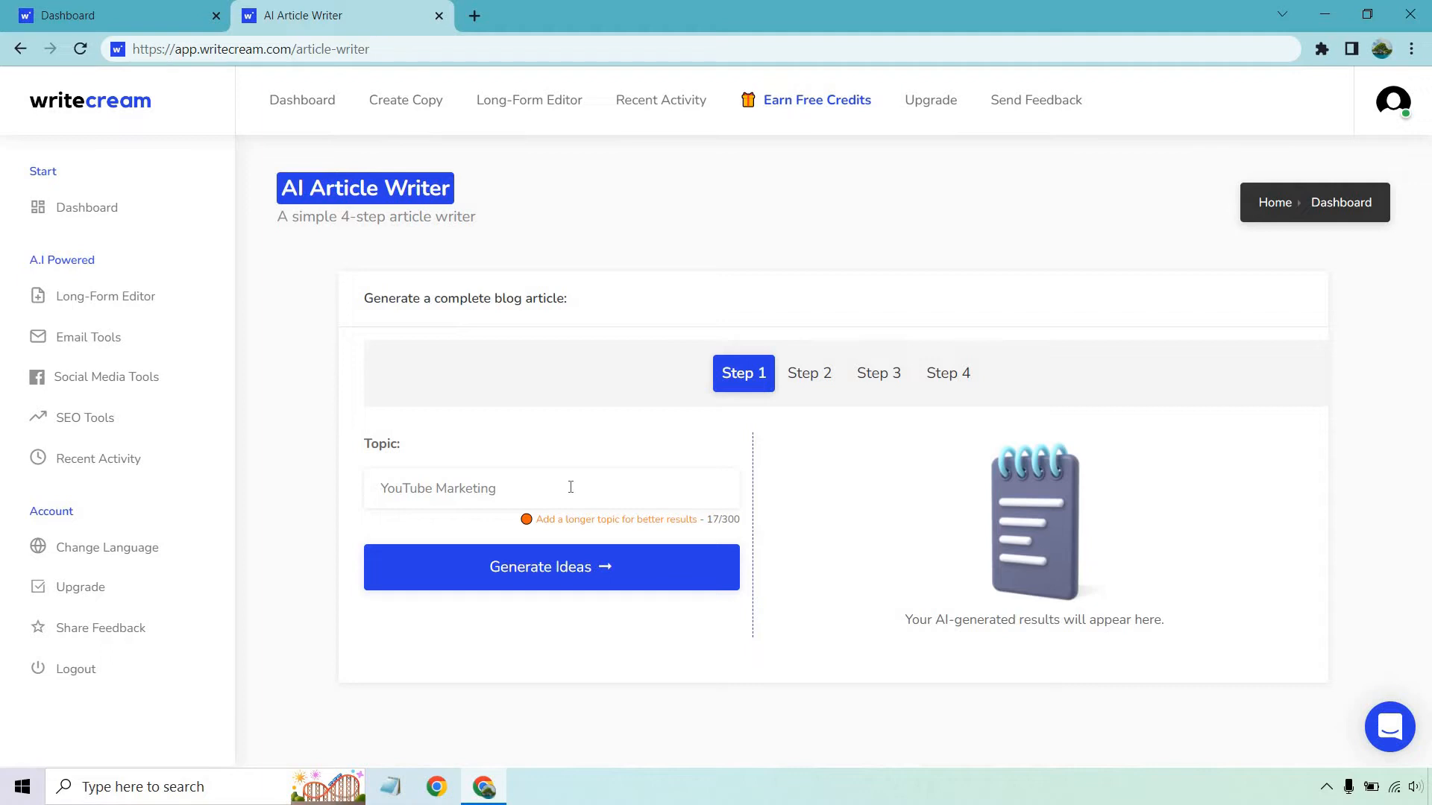
click(649, 569)
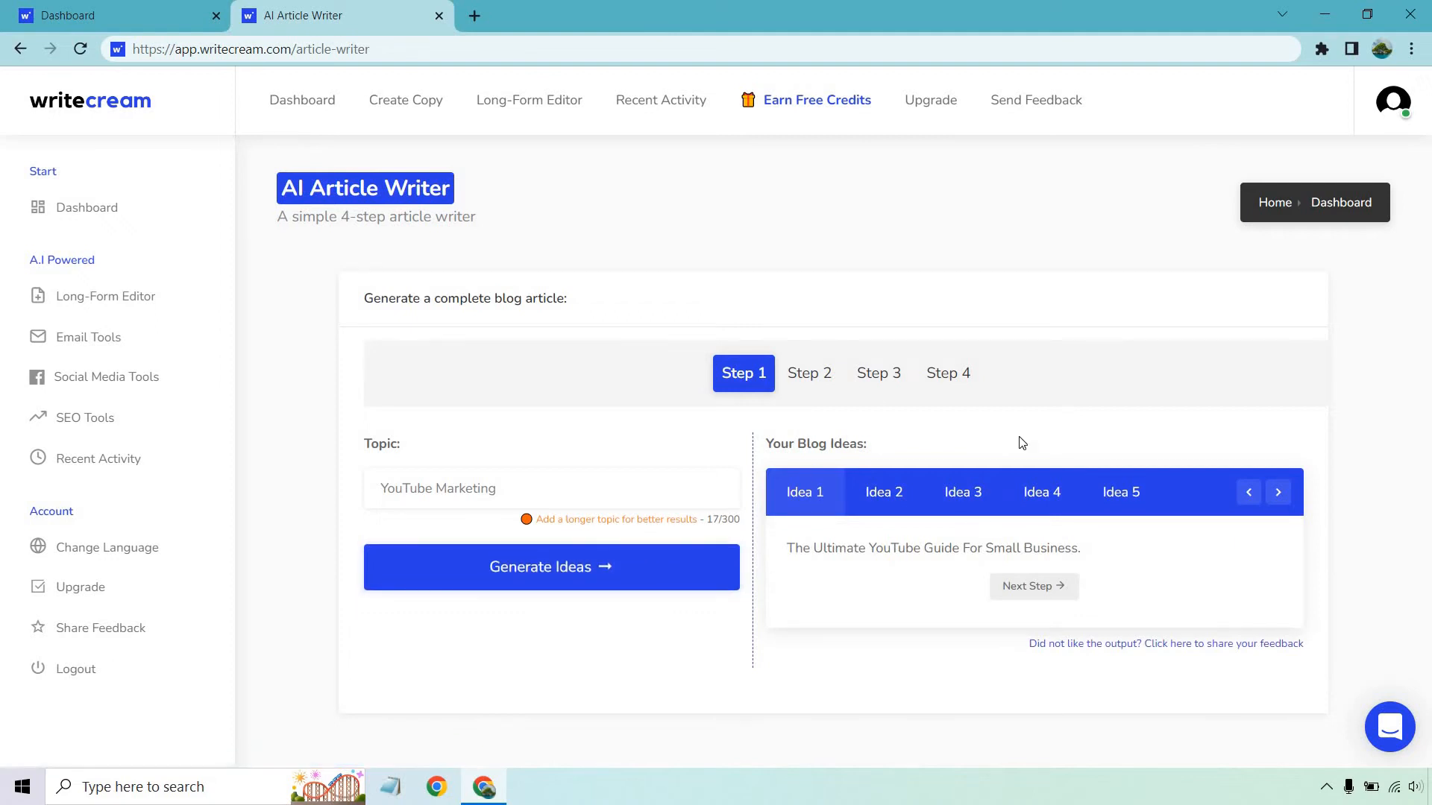
Browse the generated blog ideas and continue with Idea 3, "YouTube 101: How to Get Started with YouTube Marketing"
click(1279, 495)
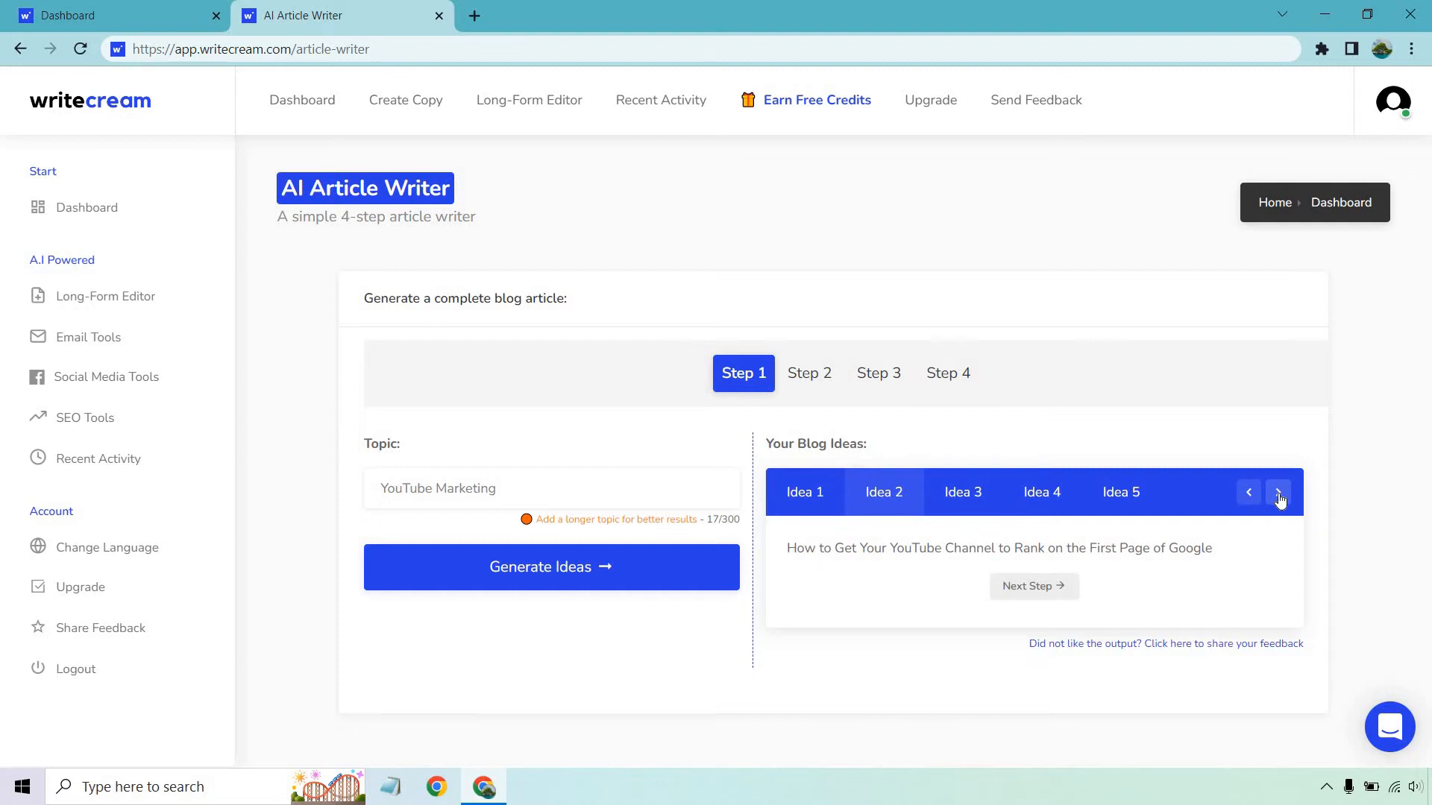
click(1278, 495)
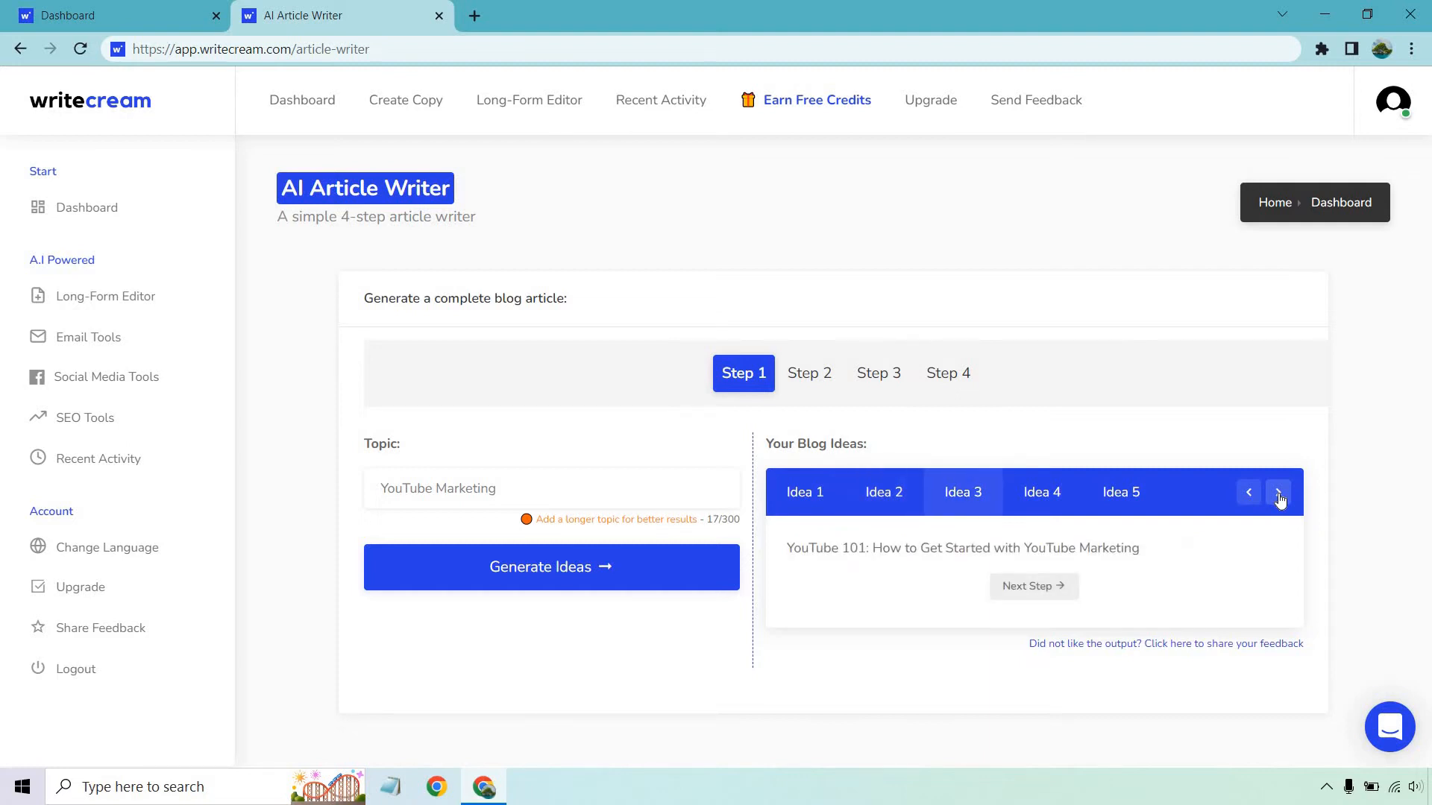
click(1278, 495)
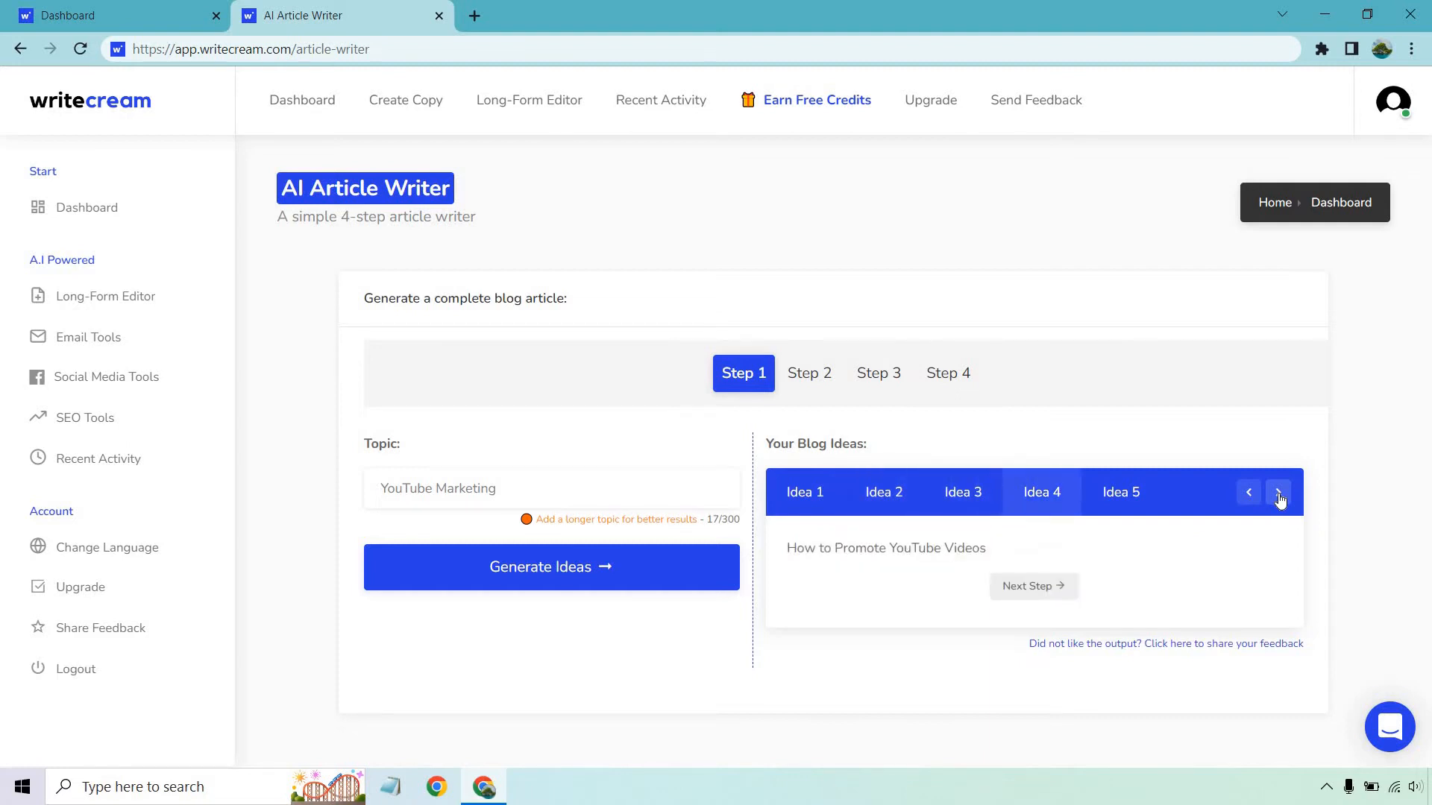
click(1278, 495)
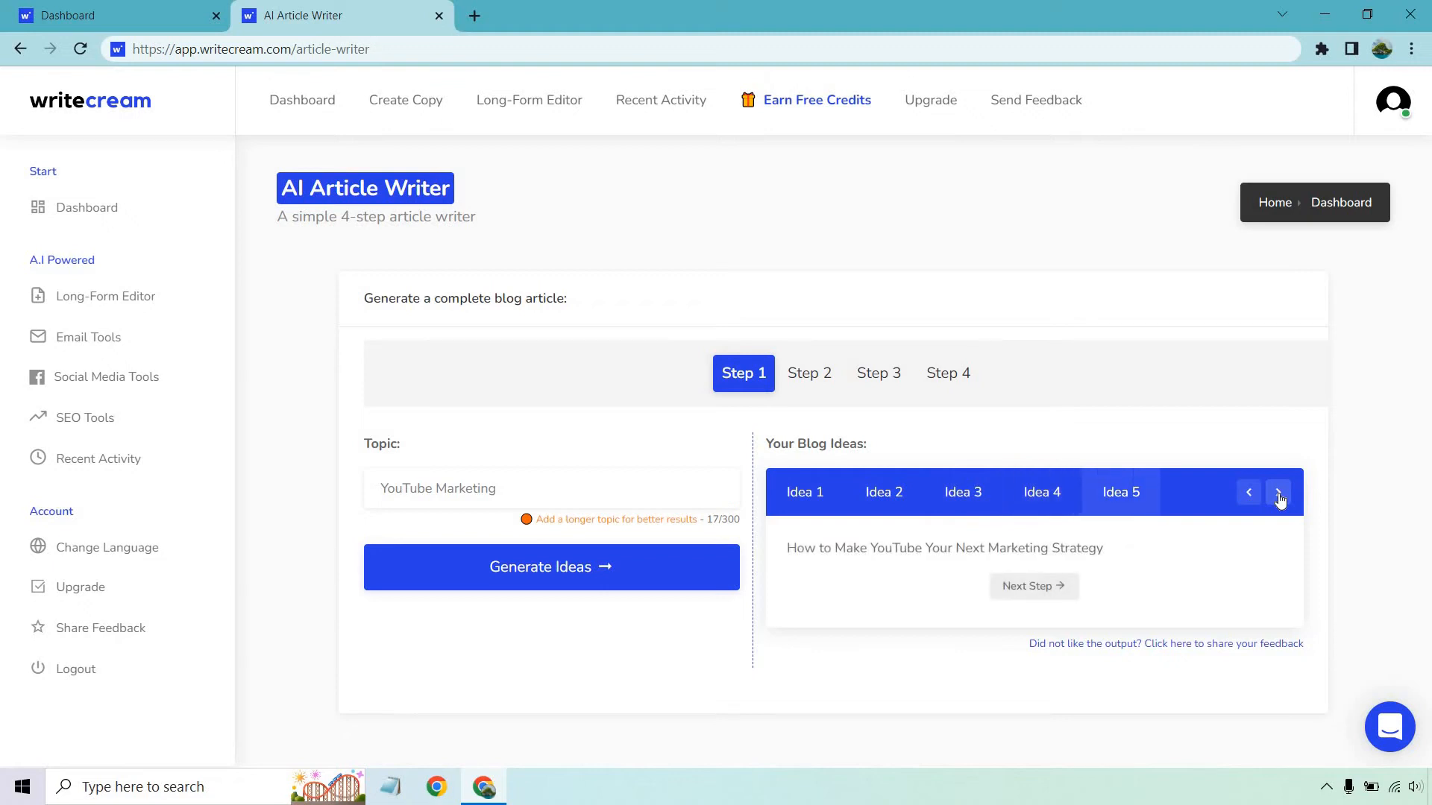
click(1248, 495)
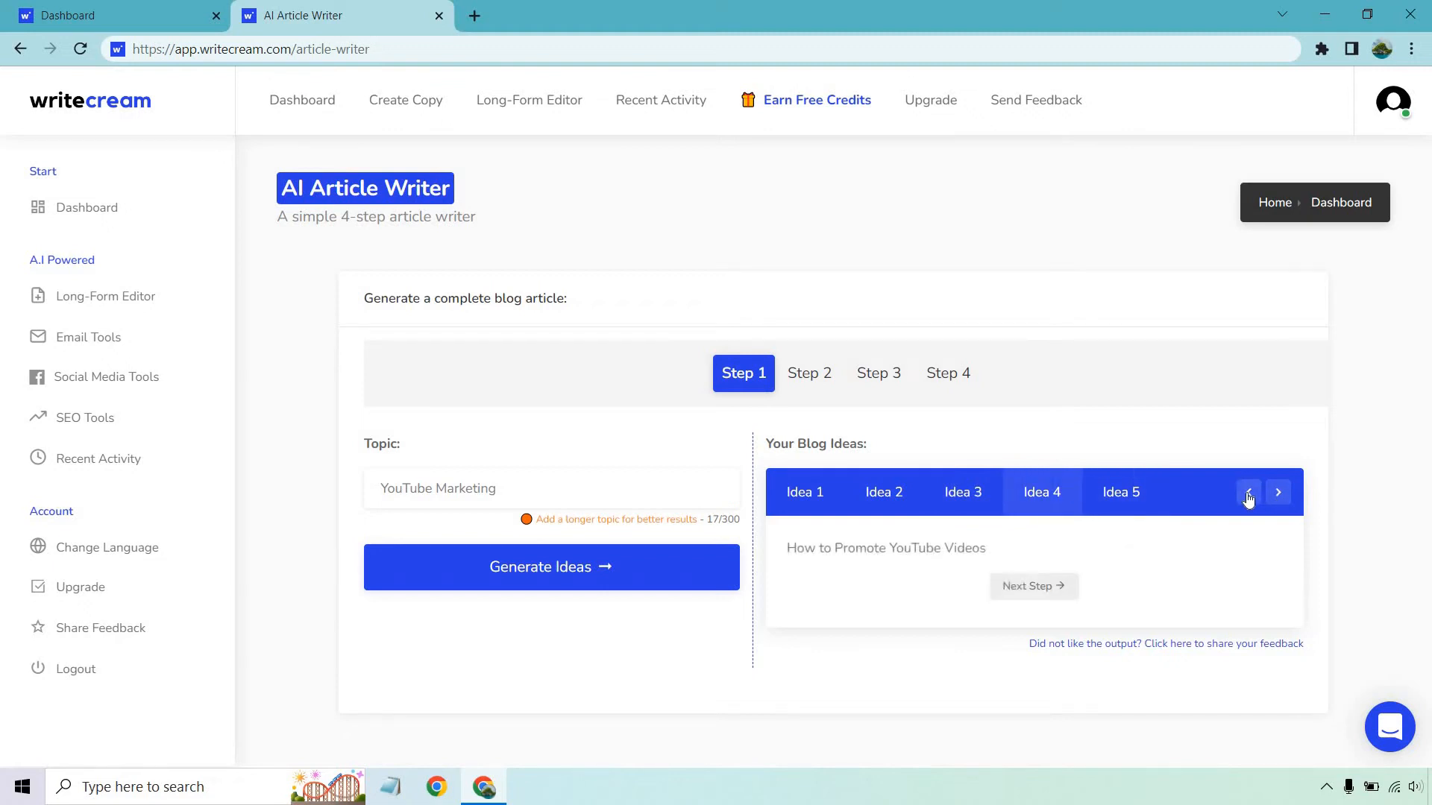
click(1248, 496)
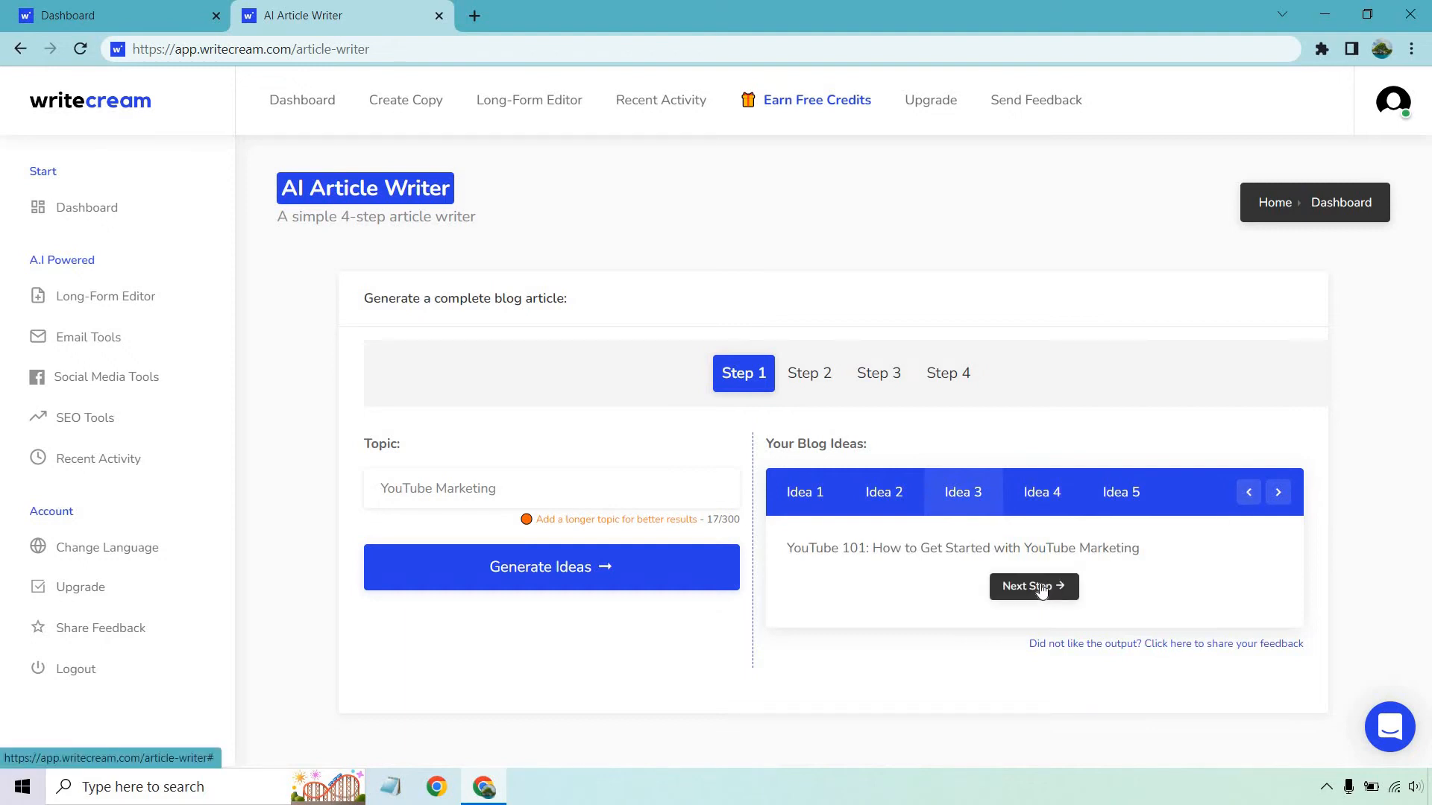
click(1040, 588)
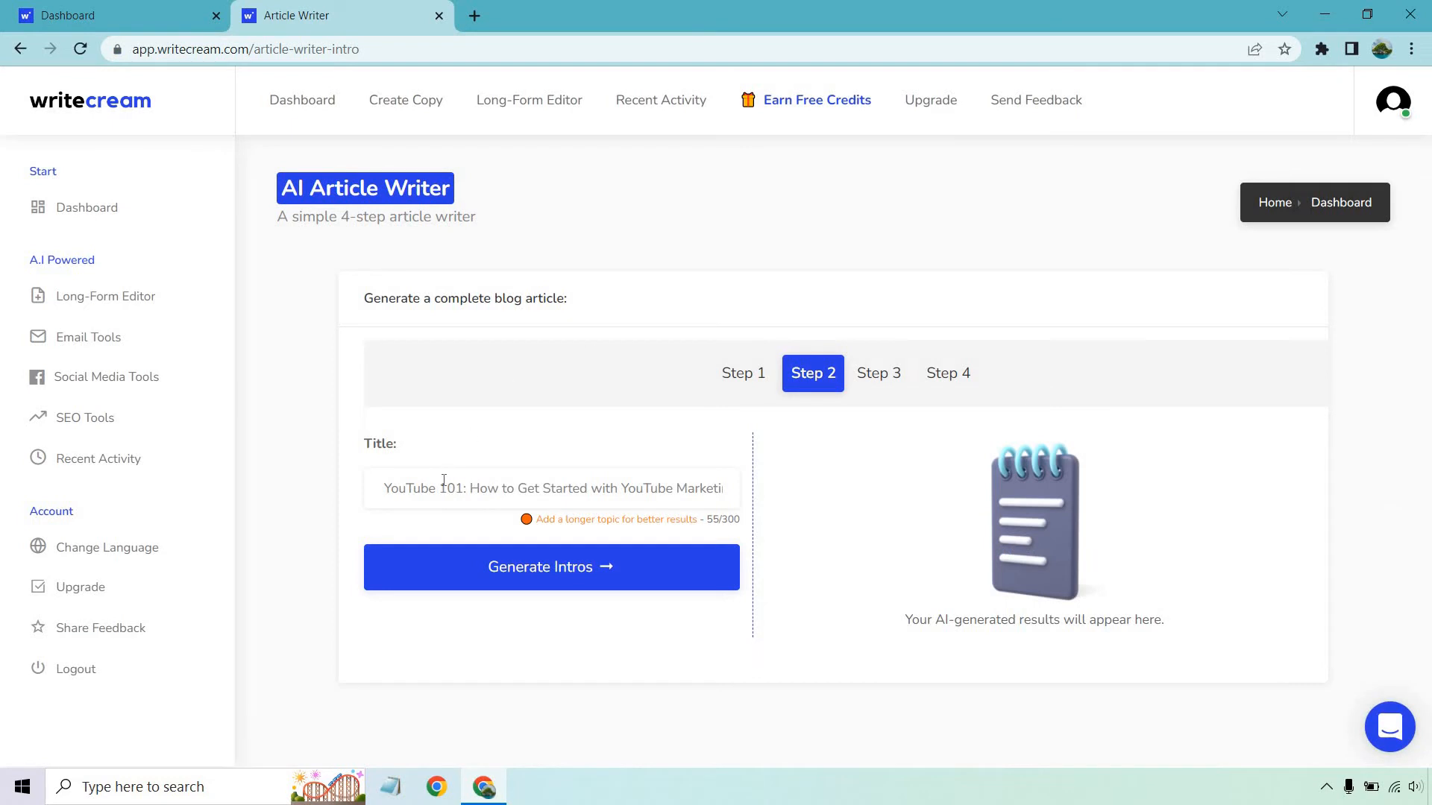
Check the carried-over article title and generate blog intros for it
drag(429, 485, 764, 483)
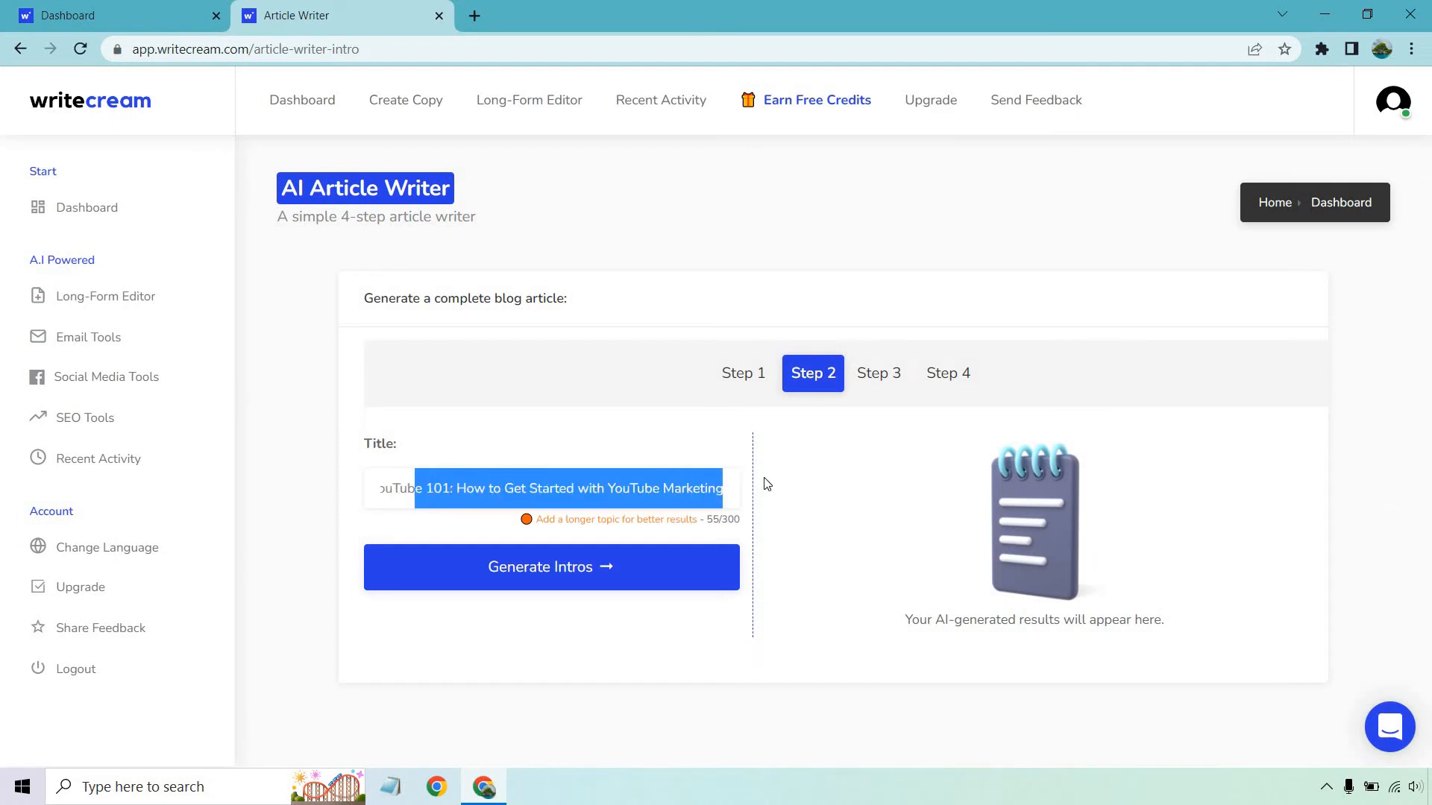
click(683, 443)
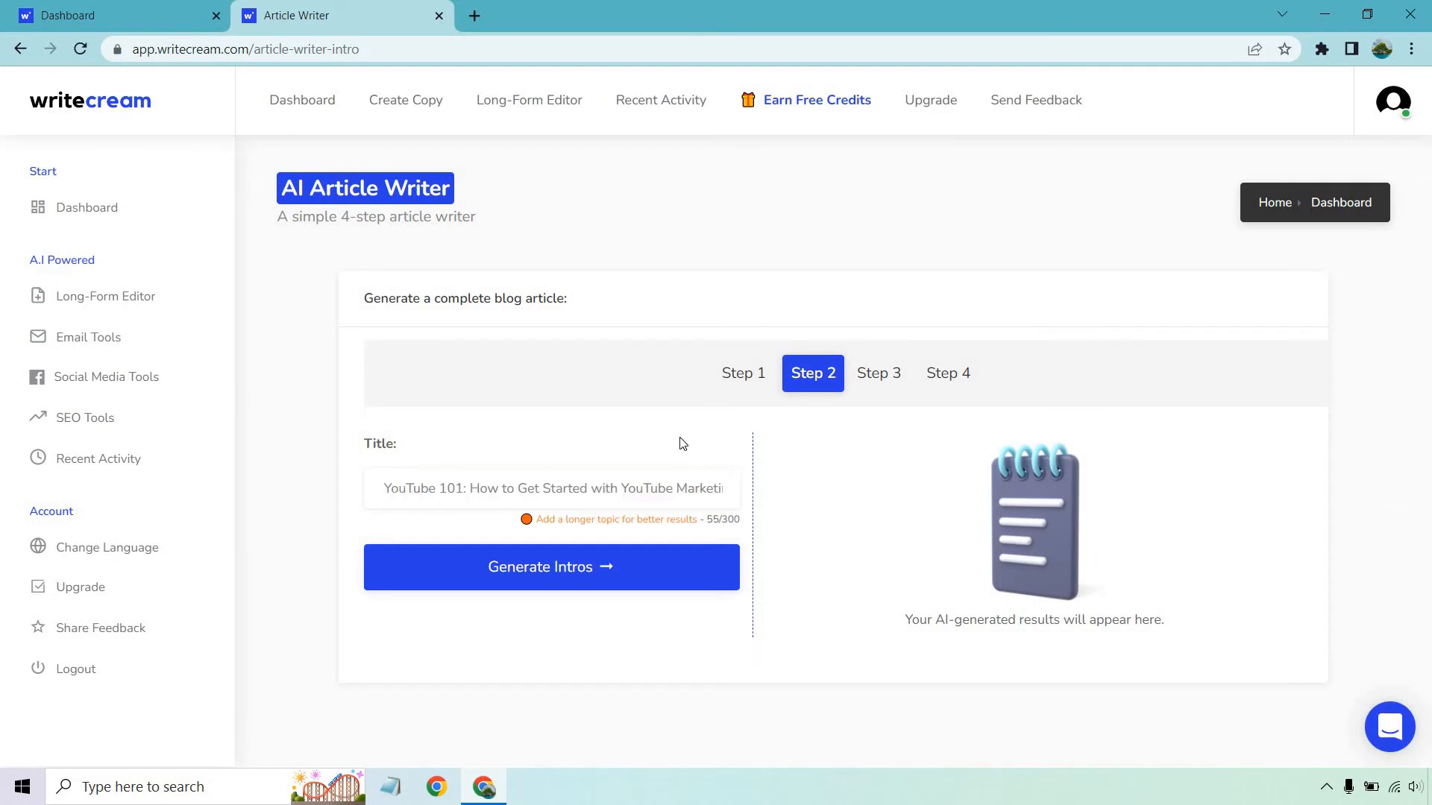
click(589, 569)
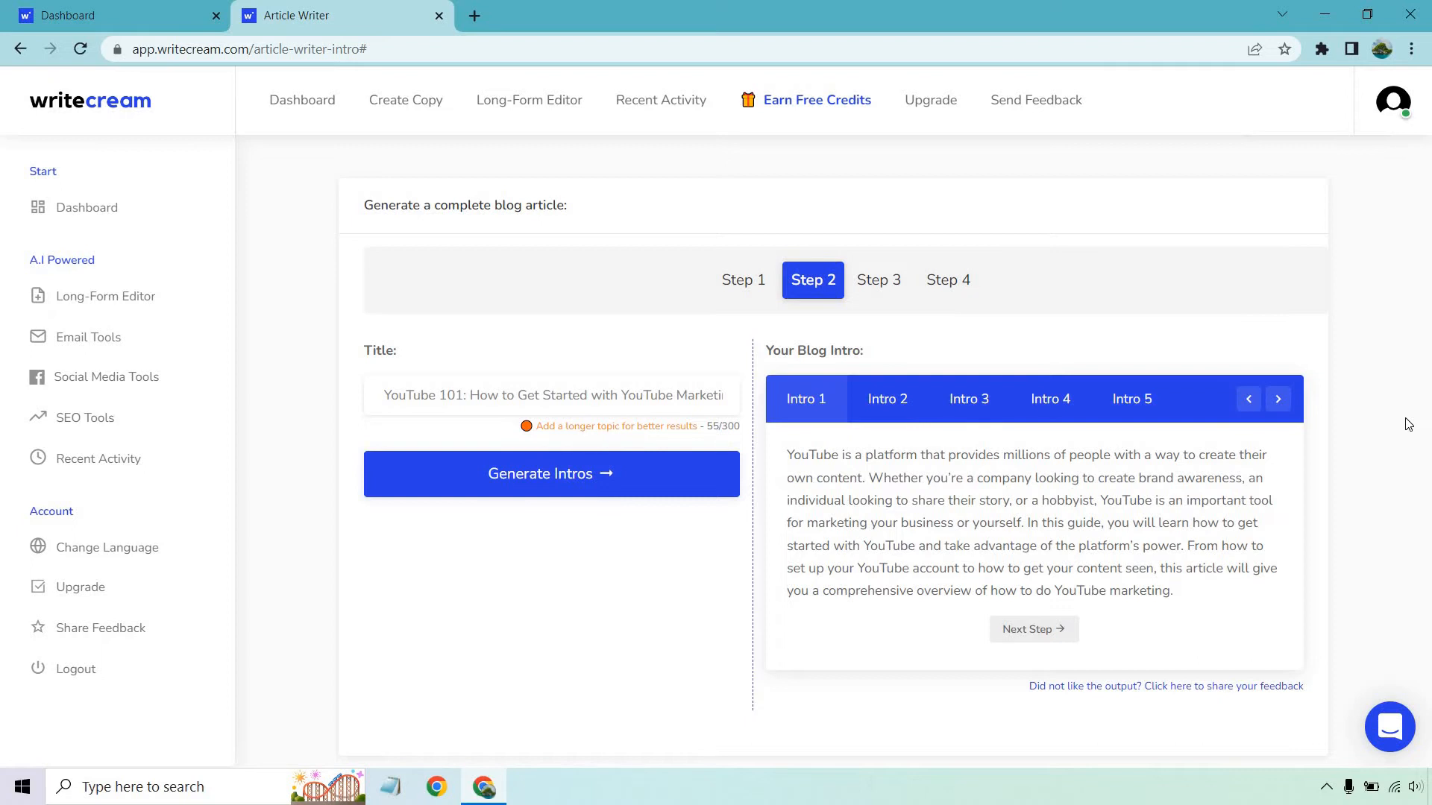
Compare the first three generated intros and continue with Intro 3
click(1277, 400)
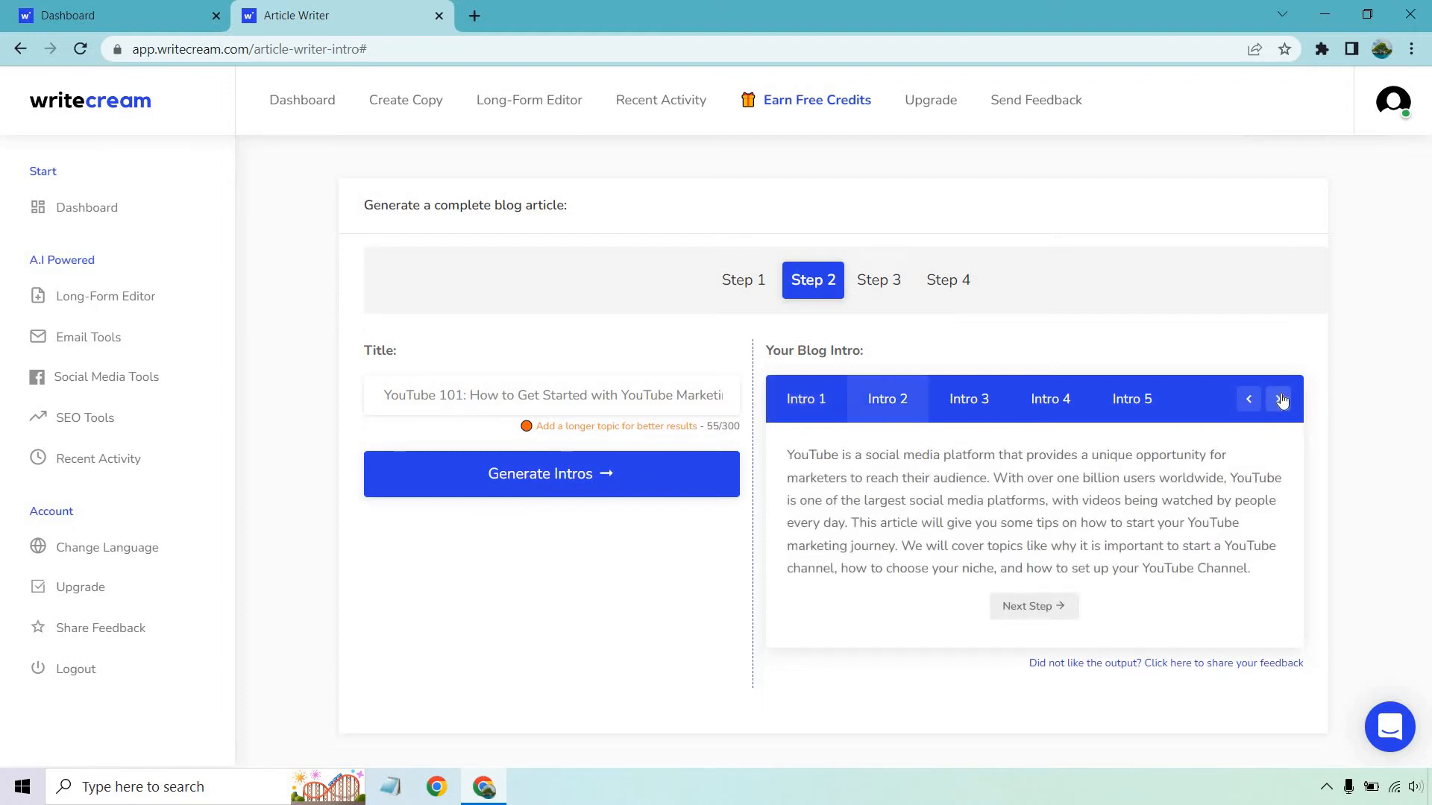
click(1279, 400)
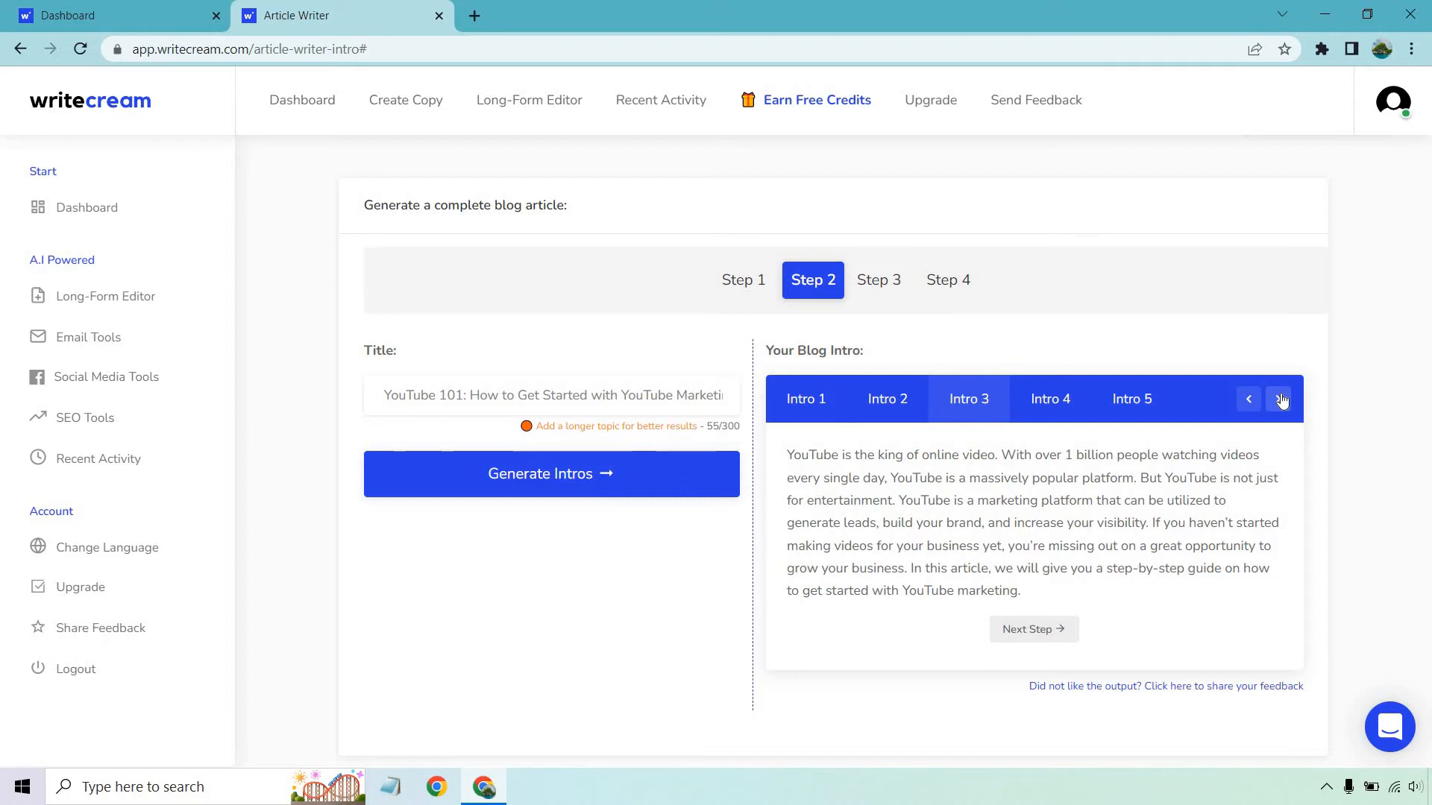
click(1036, 630)
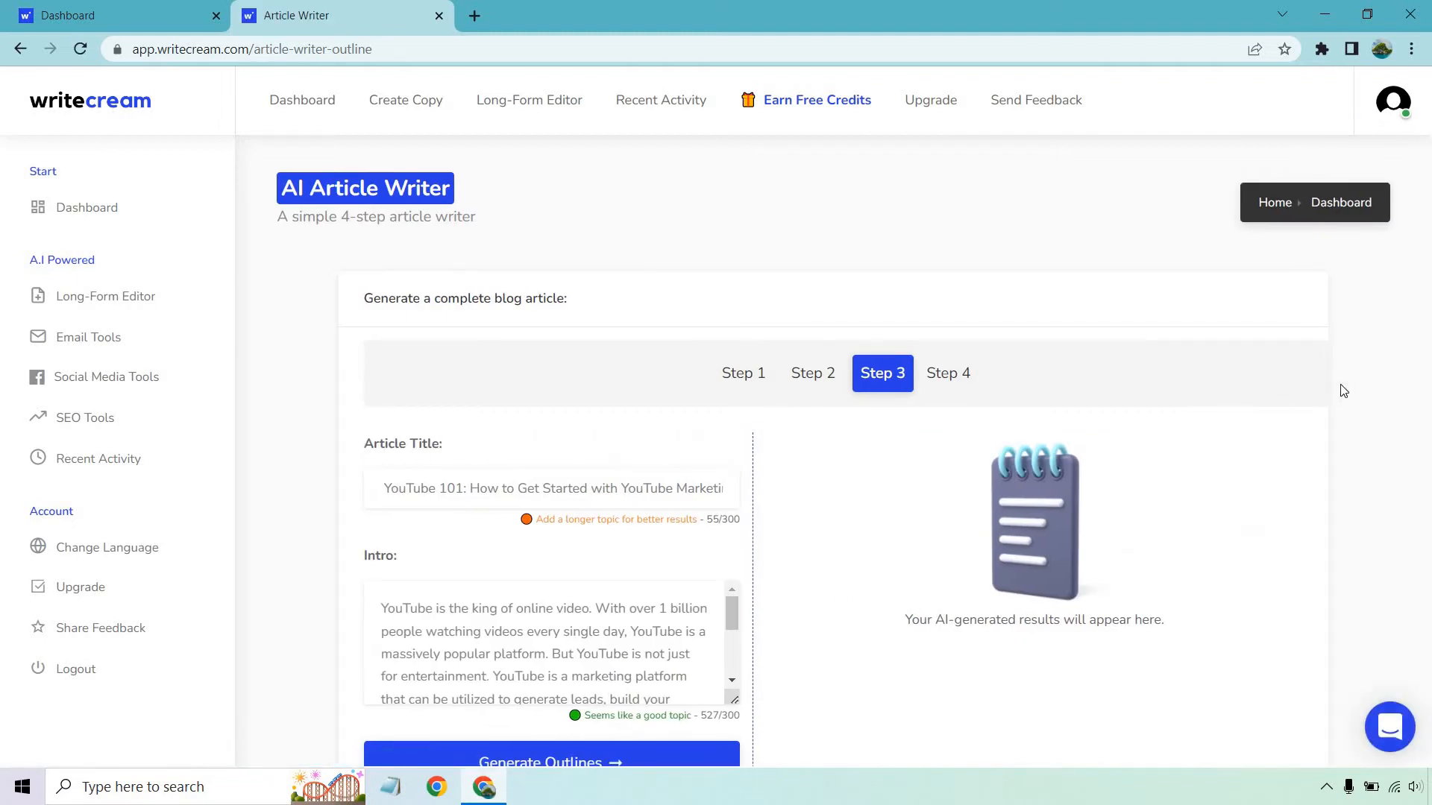
Review the filled-in article title and intro, and generate blog outlines from them
scroll(507, 298, down, 2)
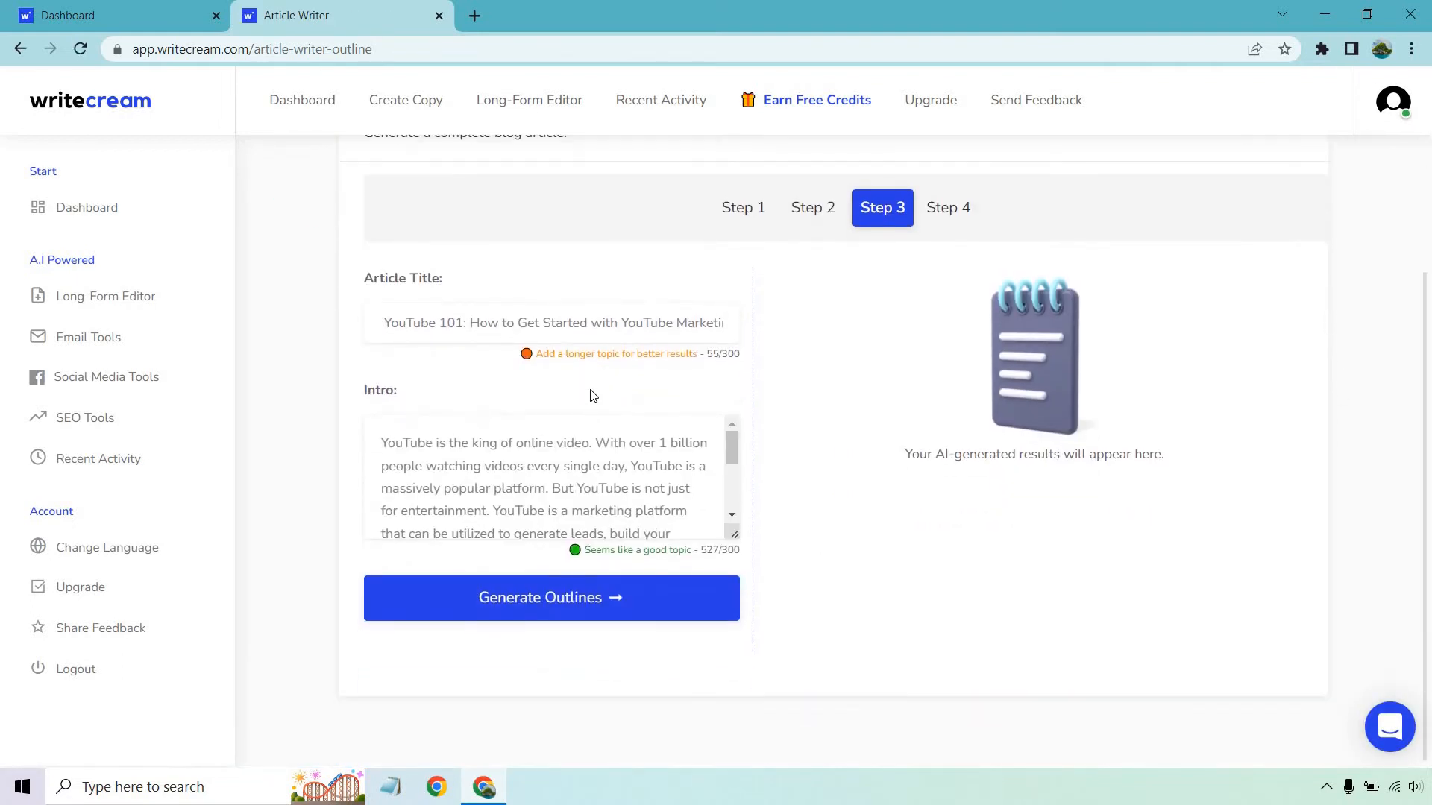
scroll(615, 414, up, 1)
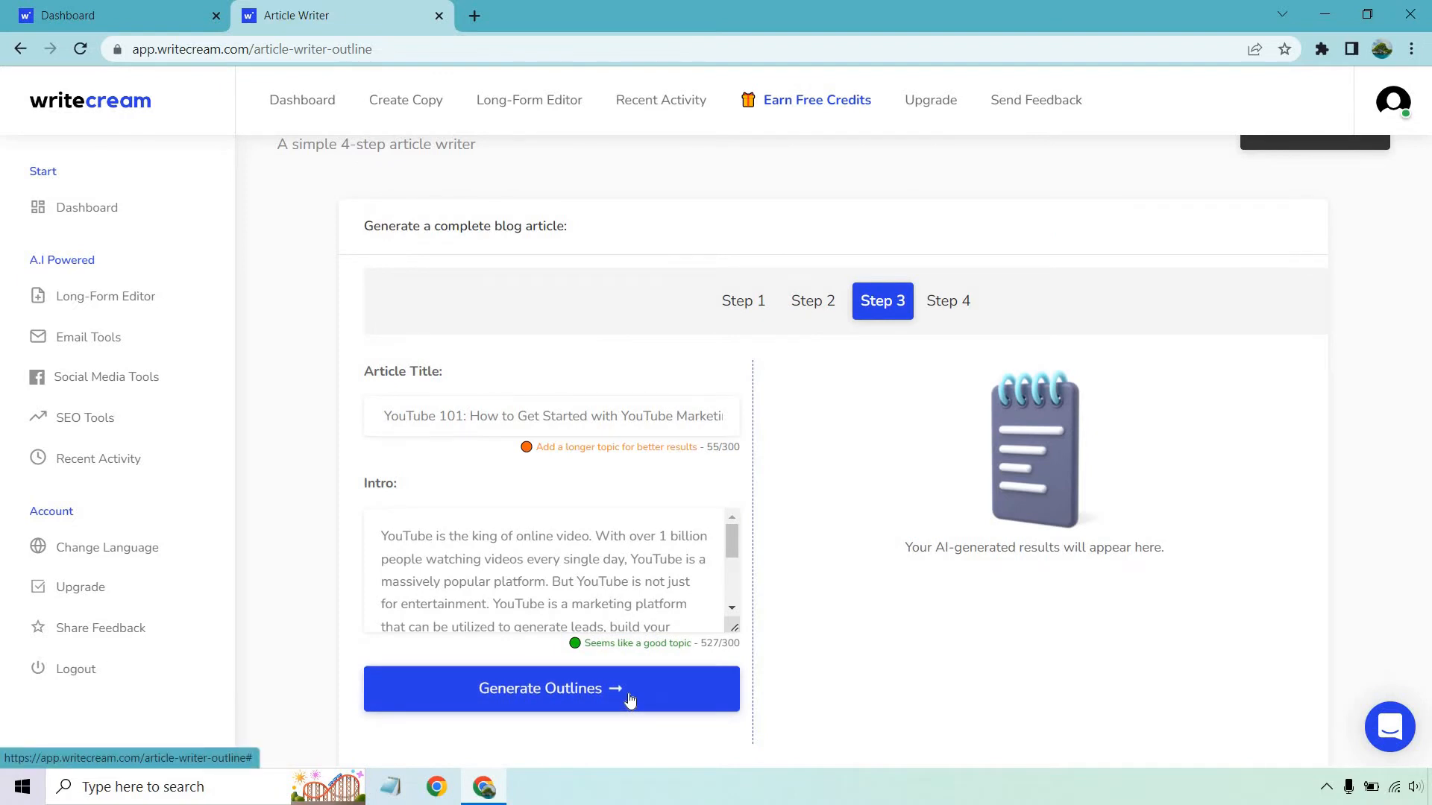
click(630, 701)
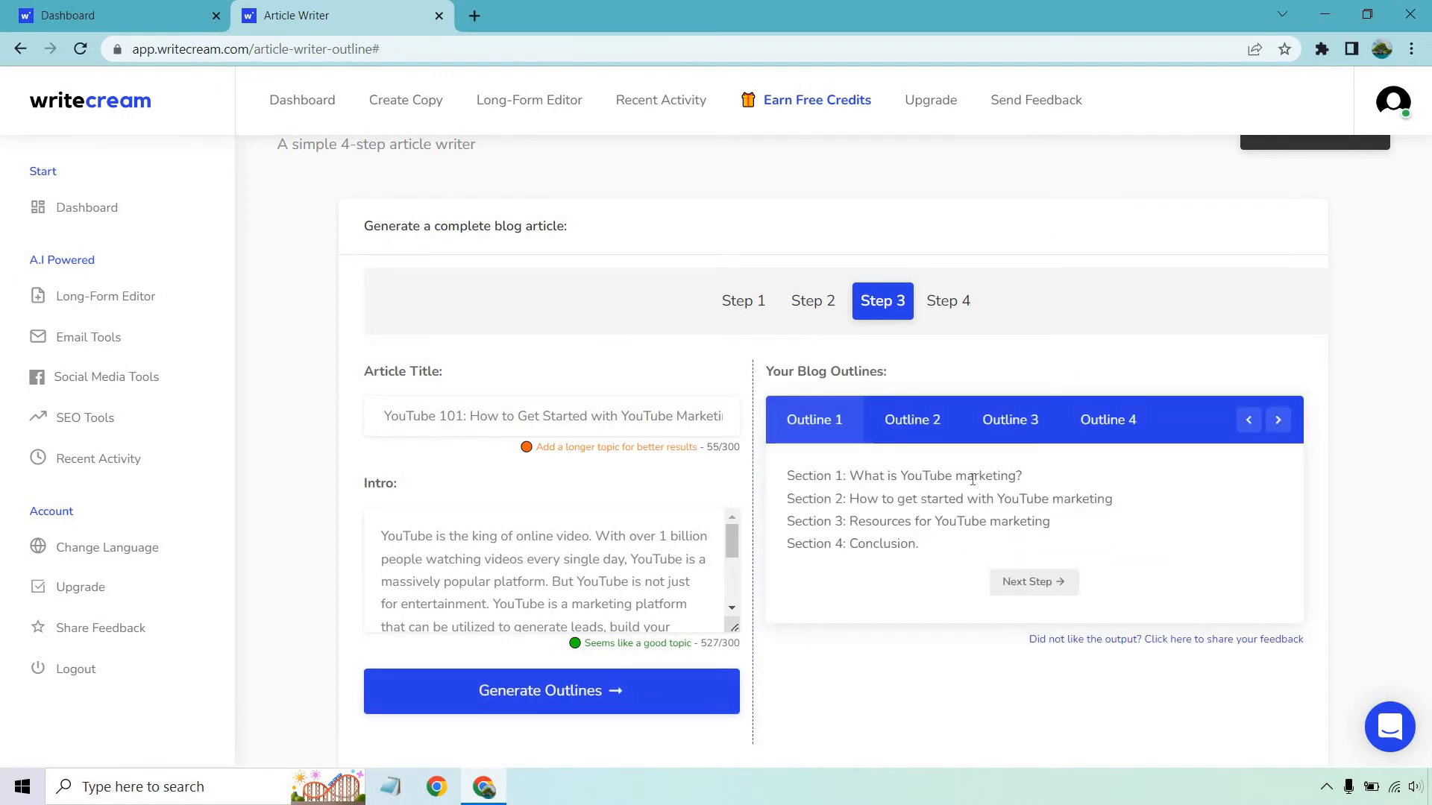
Compare the four generated outlines and continue with Outline 3, which ranges from "What is YouTube?" to the conclusion
click(1276, 422)
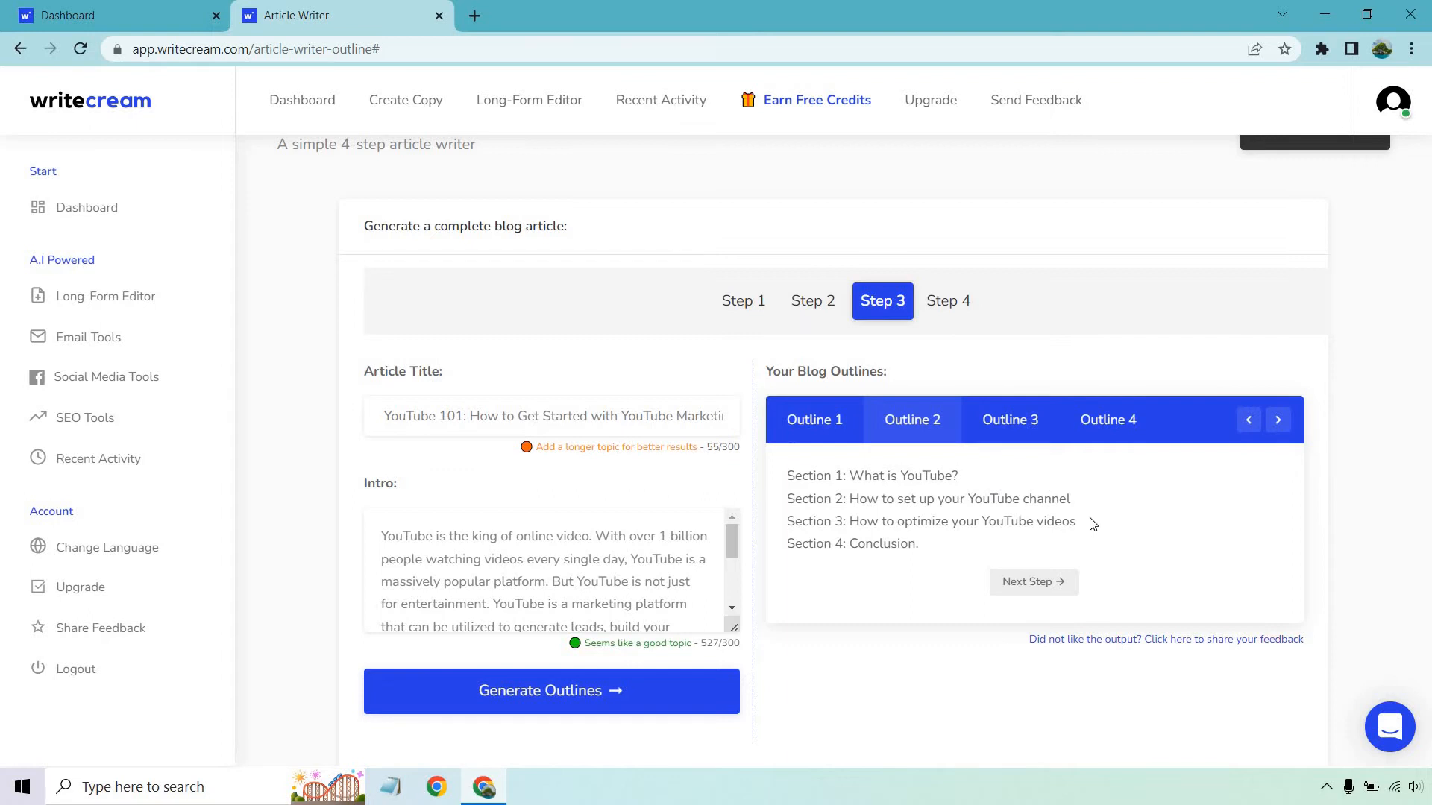
click(1276, 422)
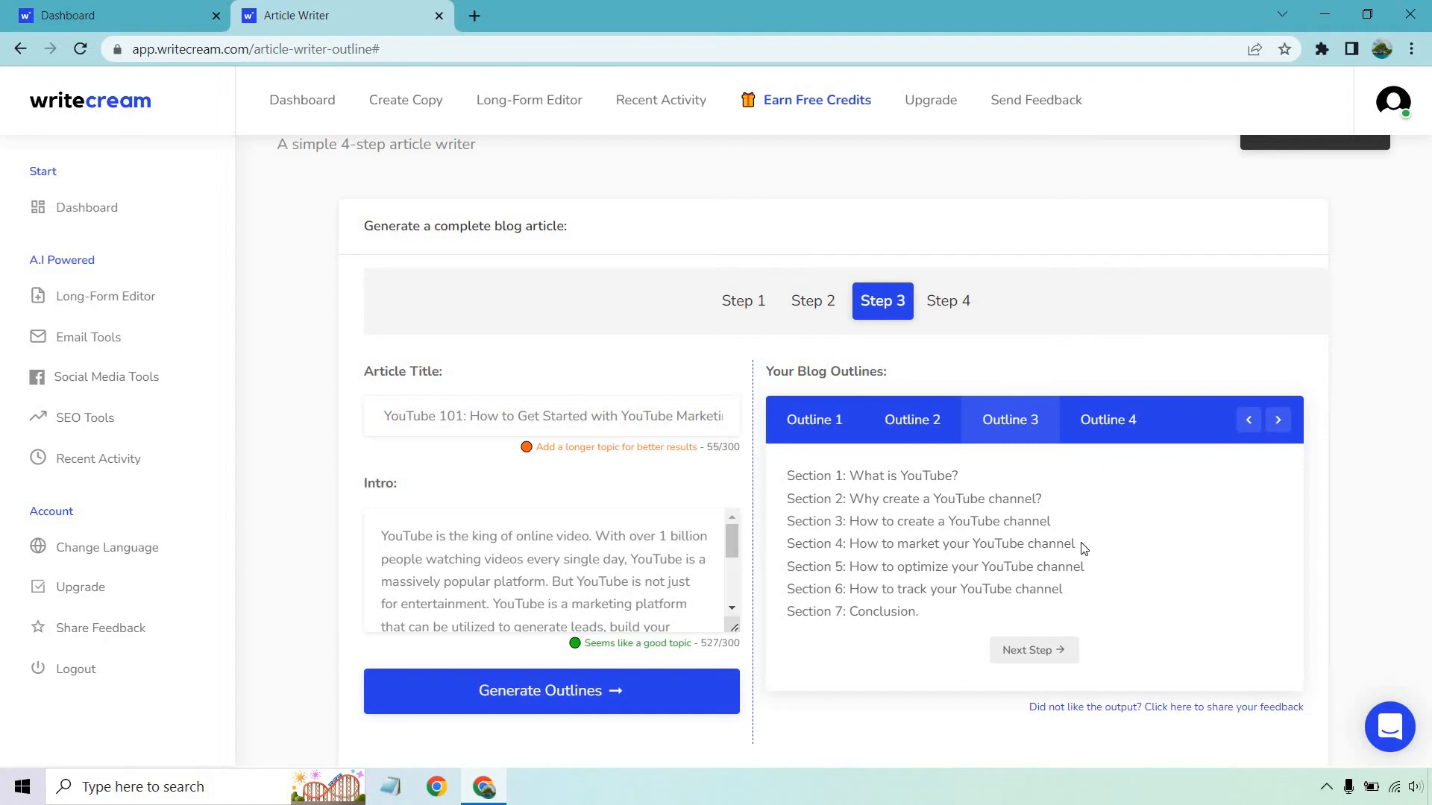
click(1278, 421)
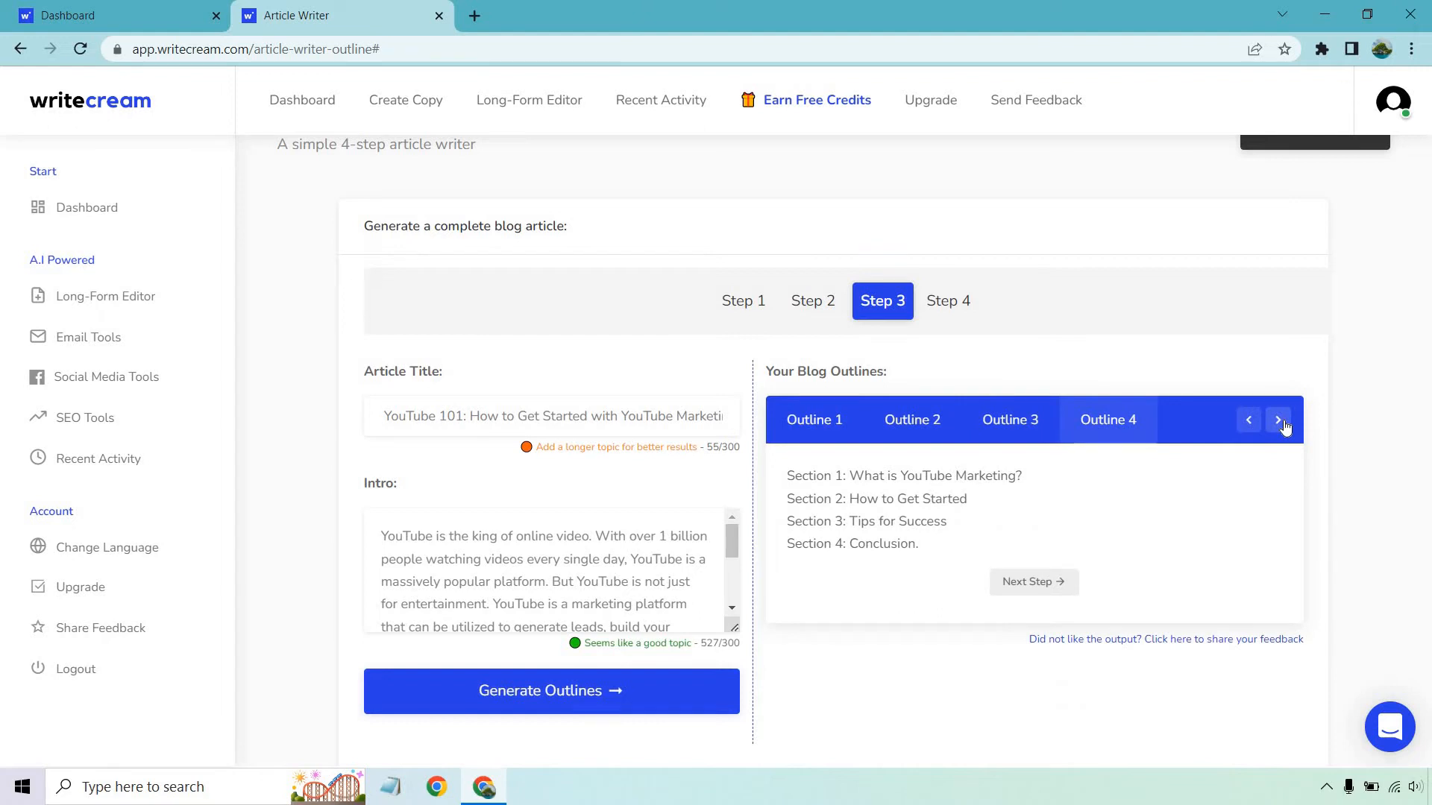
click(1279, 422)
click(1279, 422)
click(1279, 422)
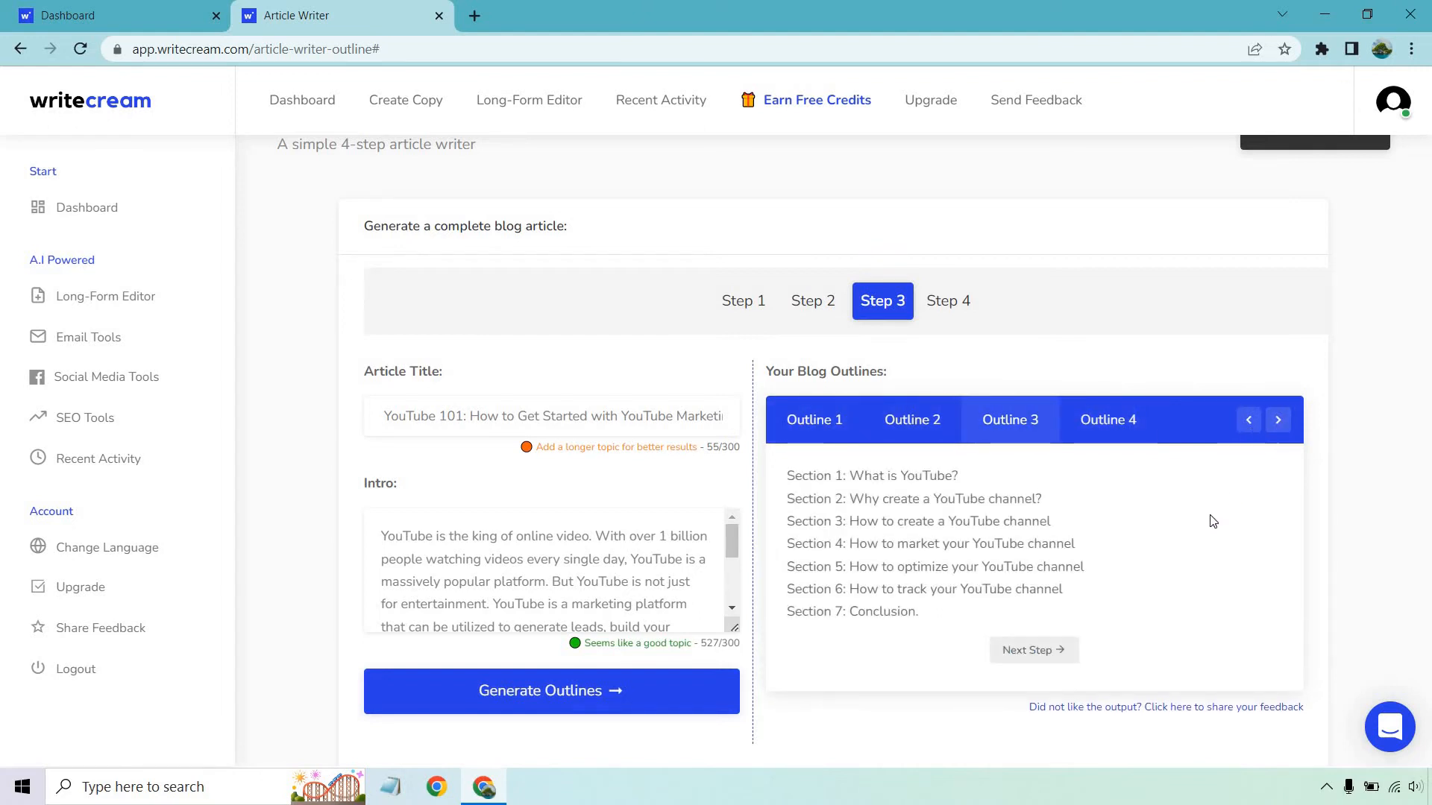
click(1034, 651)
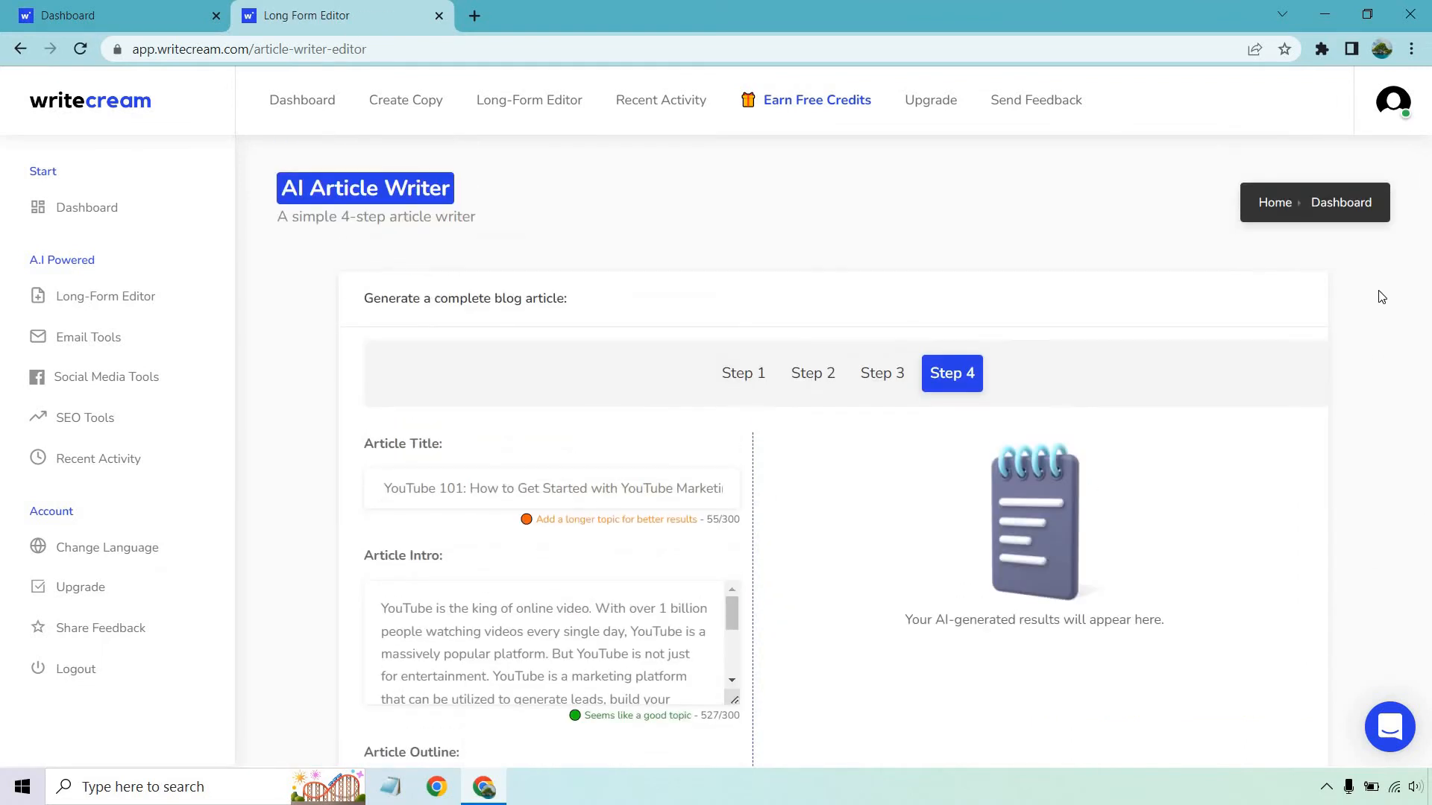
Review the title, intro and outline sections, and have the full article written
scroll(1380, 298, down, 3)
scroll(1380, 298, up, 2)
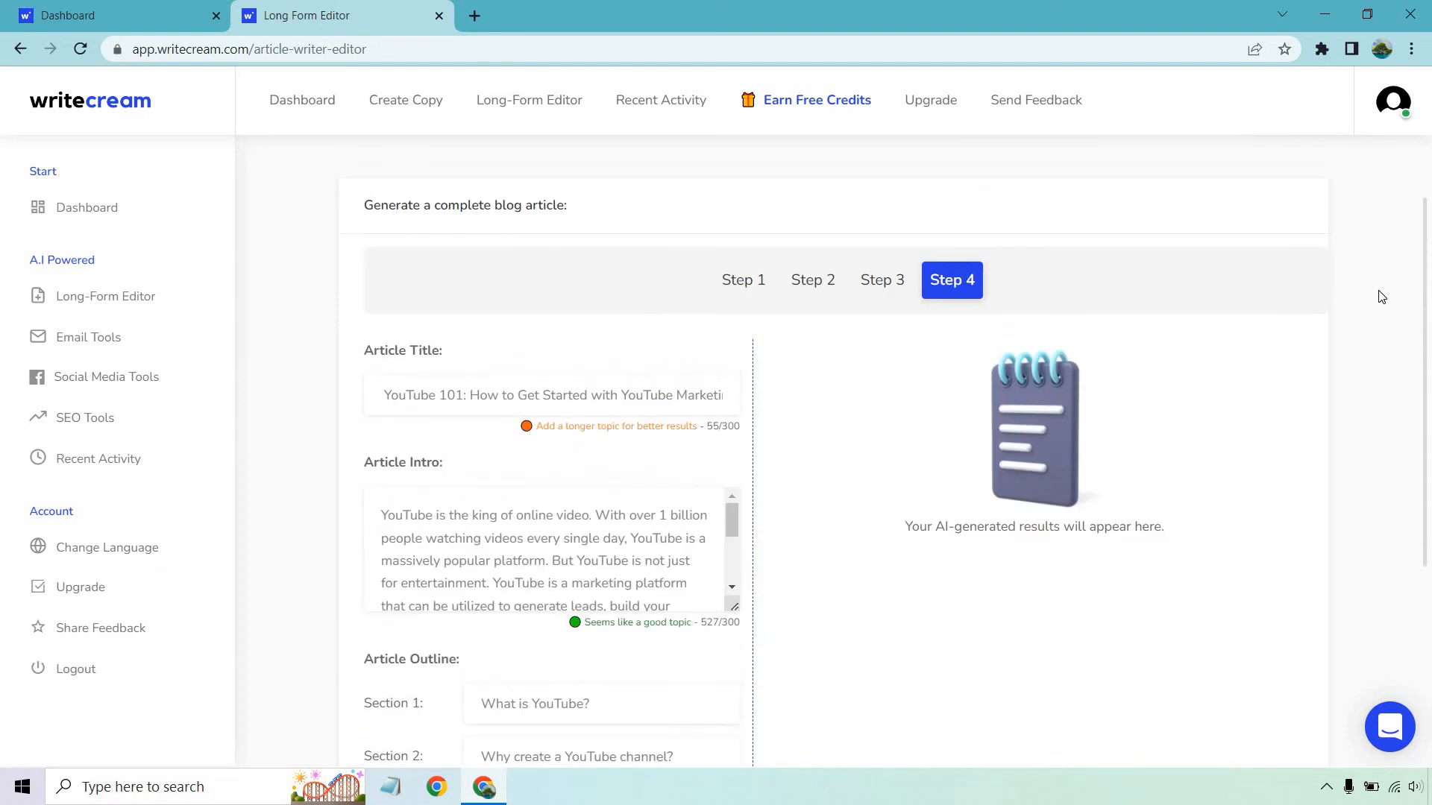
scroll(345, 316, down, 3)
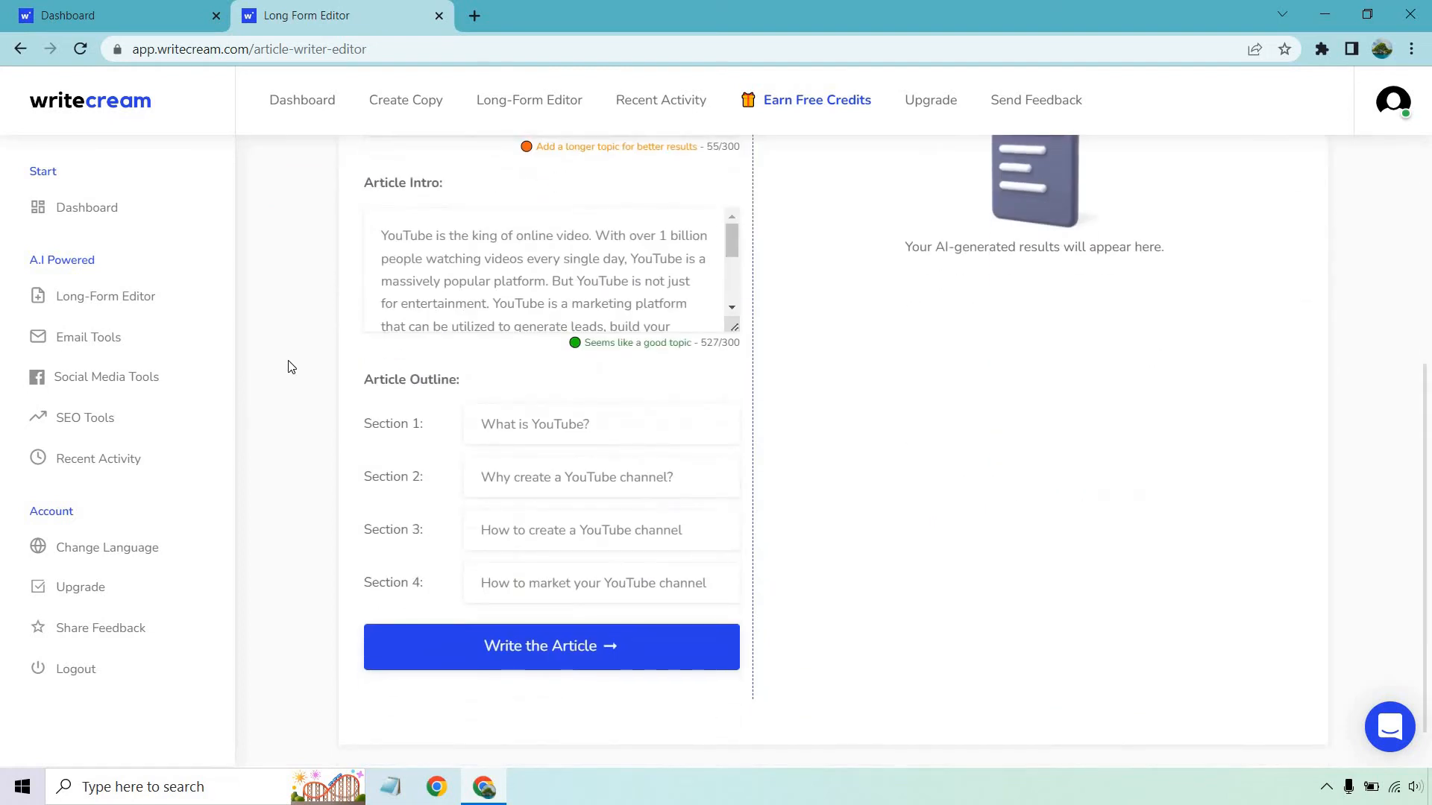
click(650, 651)
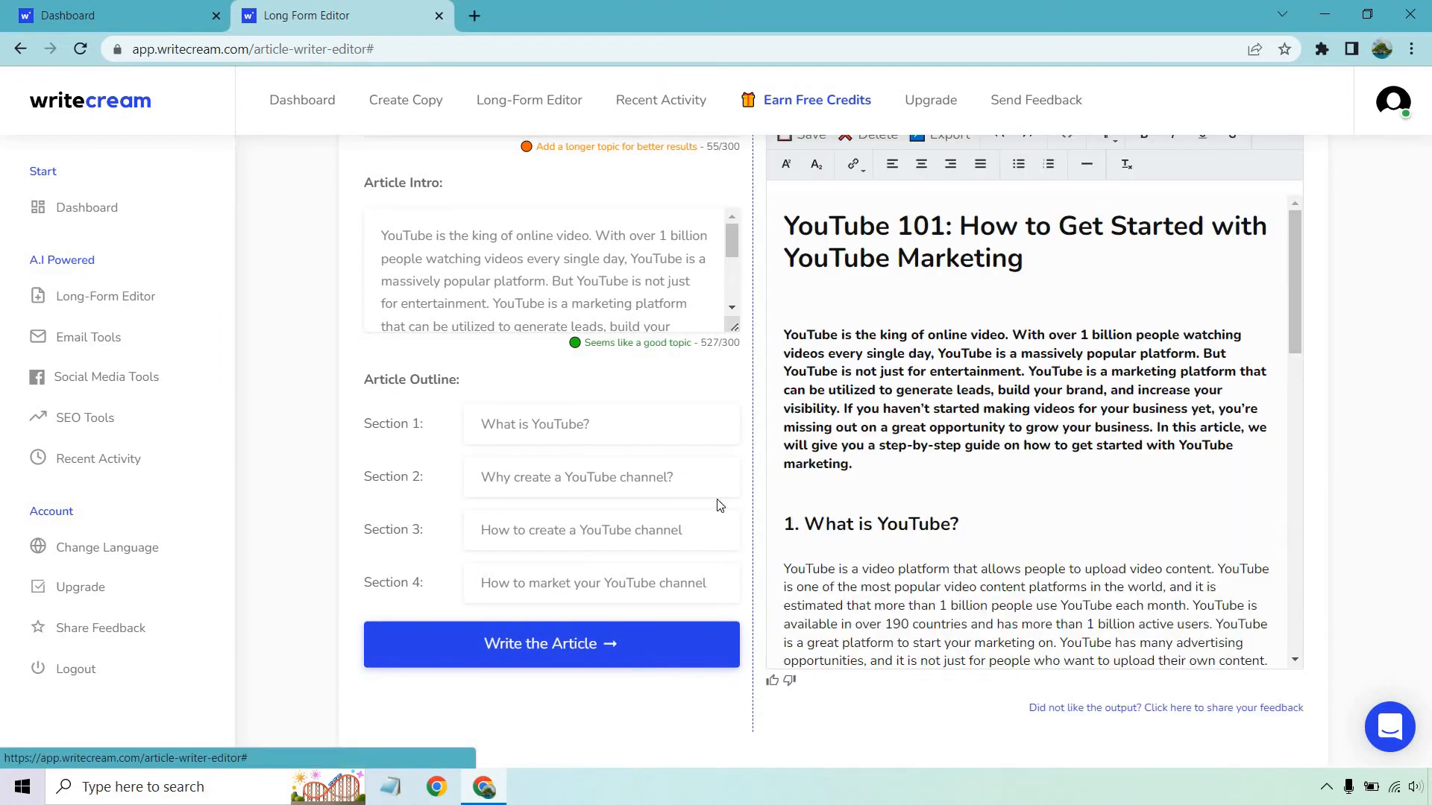
Read through the generated blog article, examining its section texts and the sentences on the third step to YouTube marketing
scroll(1218, 329, down, 10)
scroll(1222, 335, down, 4)
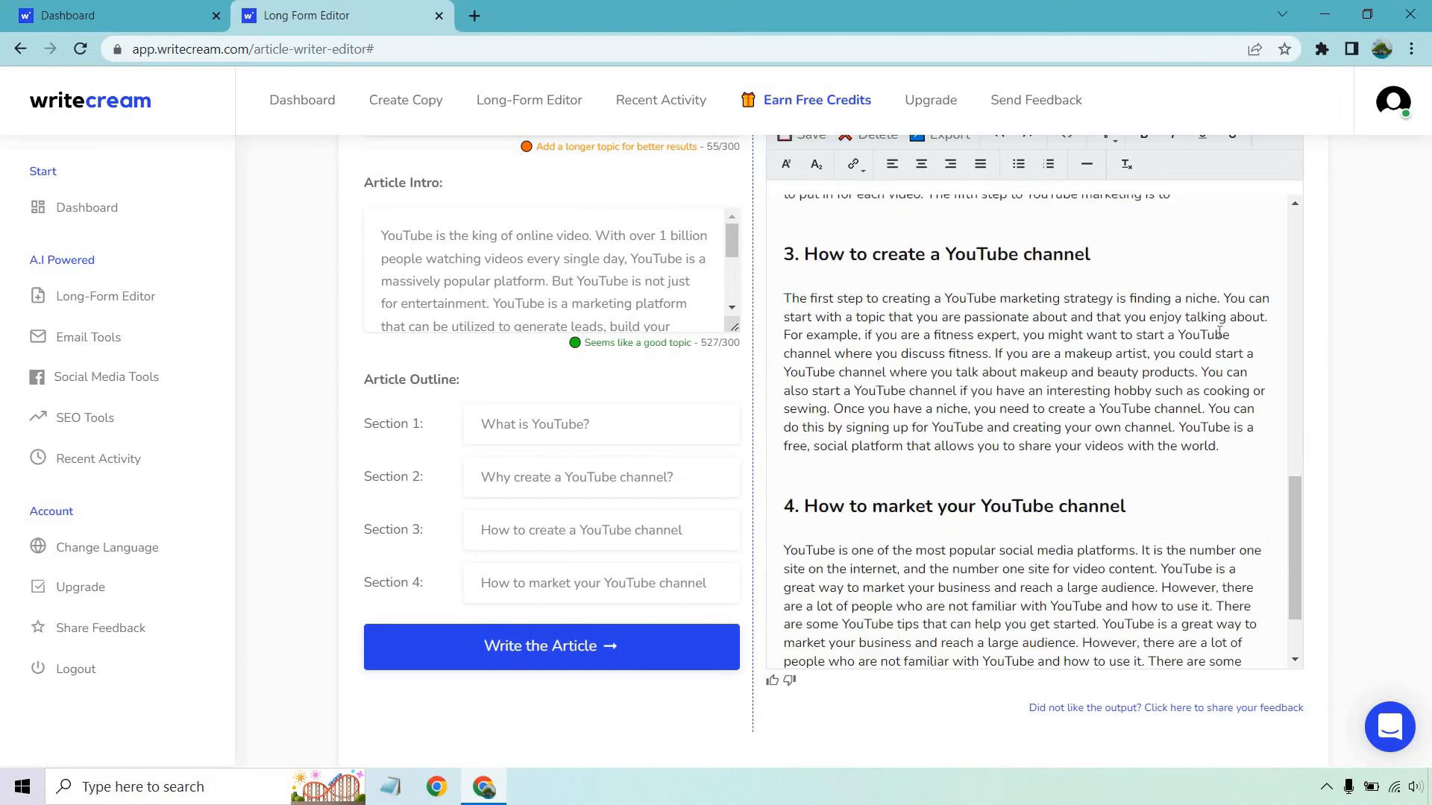
scroll(1247, 354, down, 1)
scroll(1355, 278, up, 6)
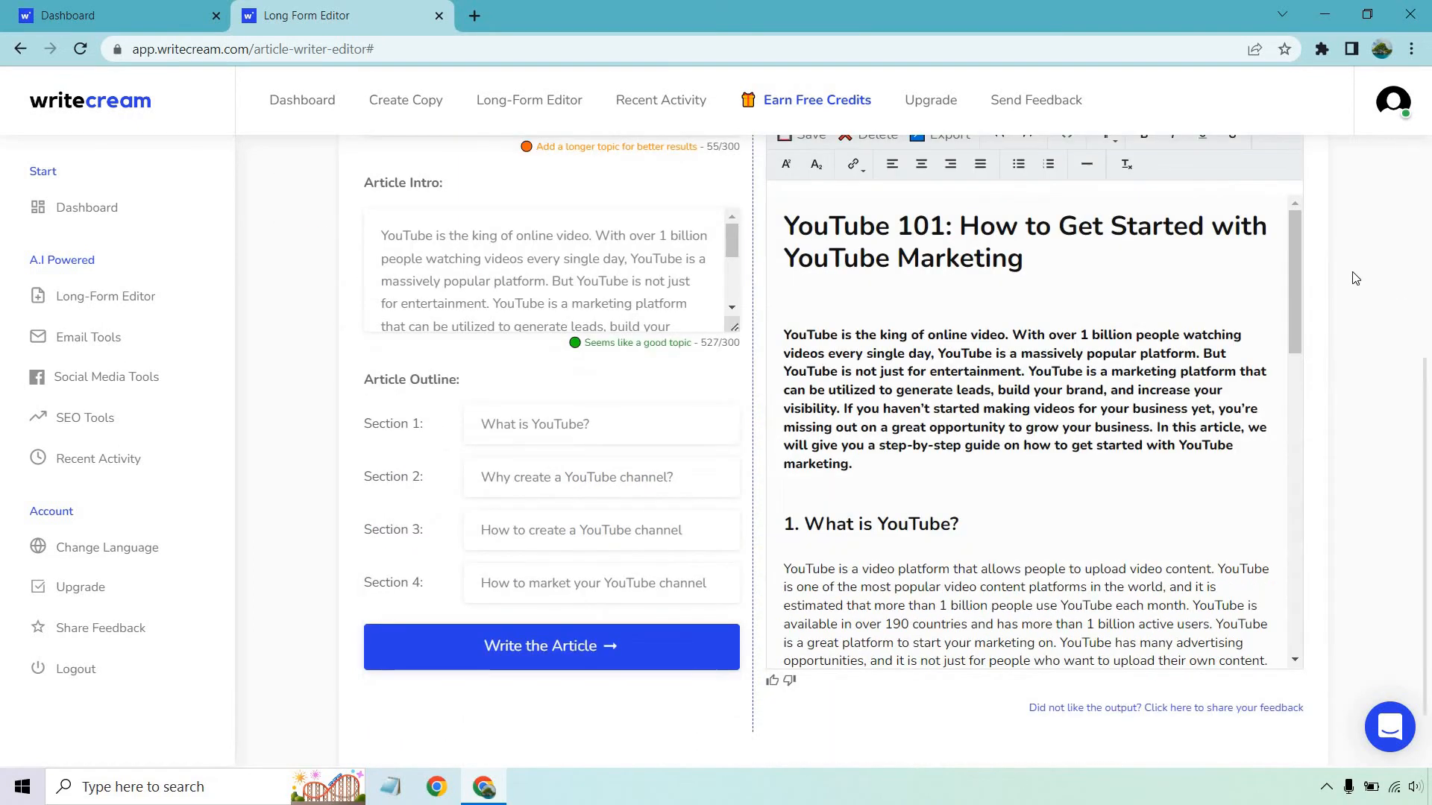
scroll(1355, 278, down, 1)
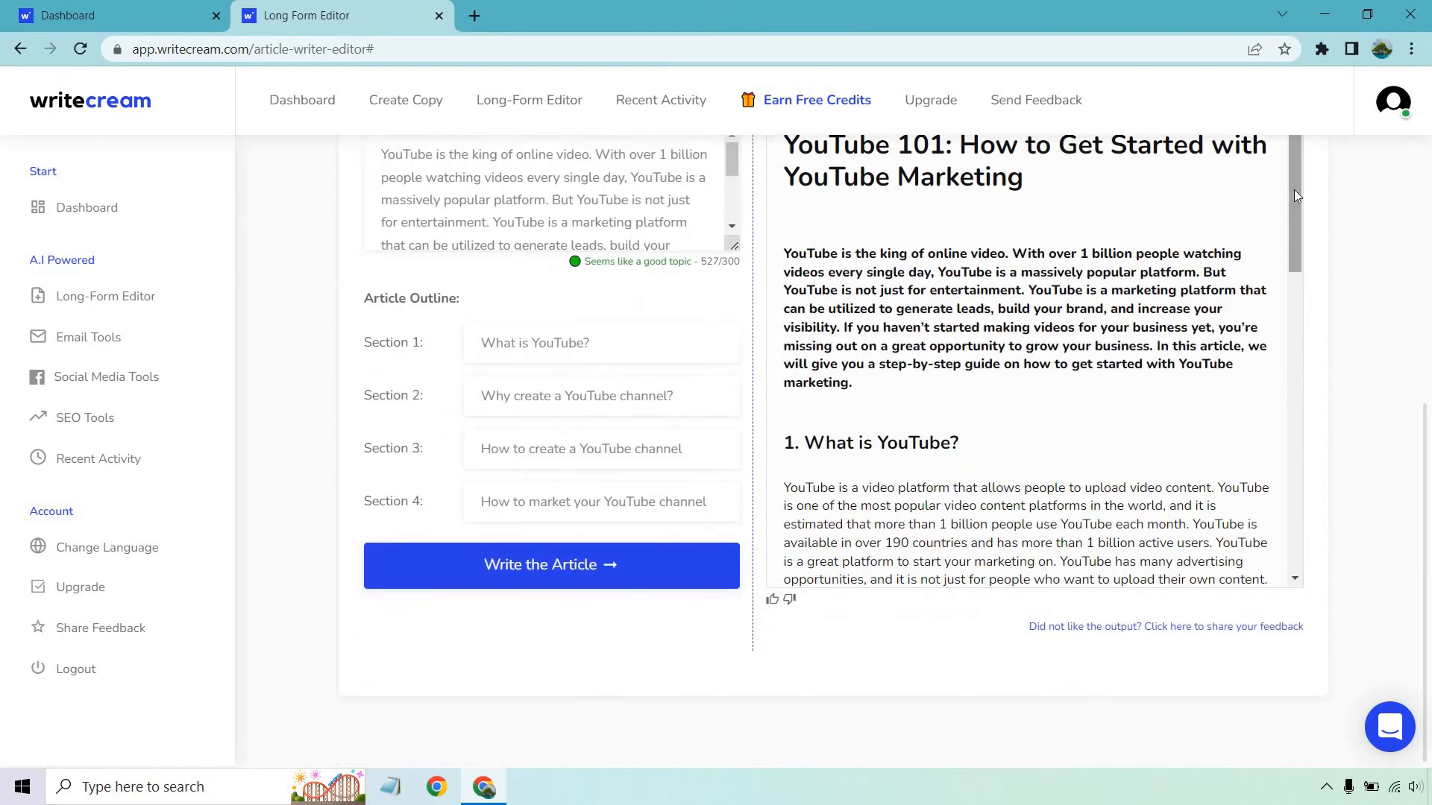
drag(1295, 189, 1299, 253)
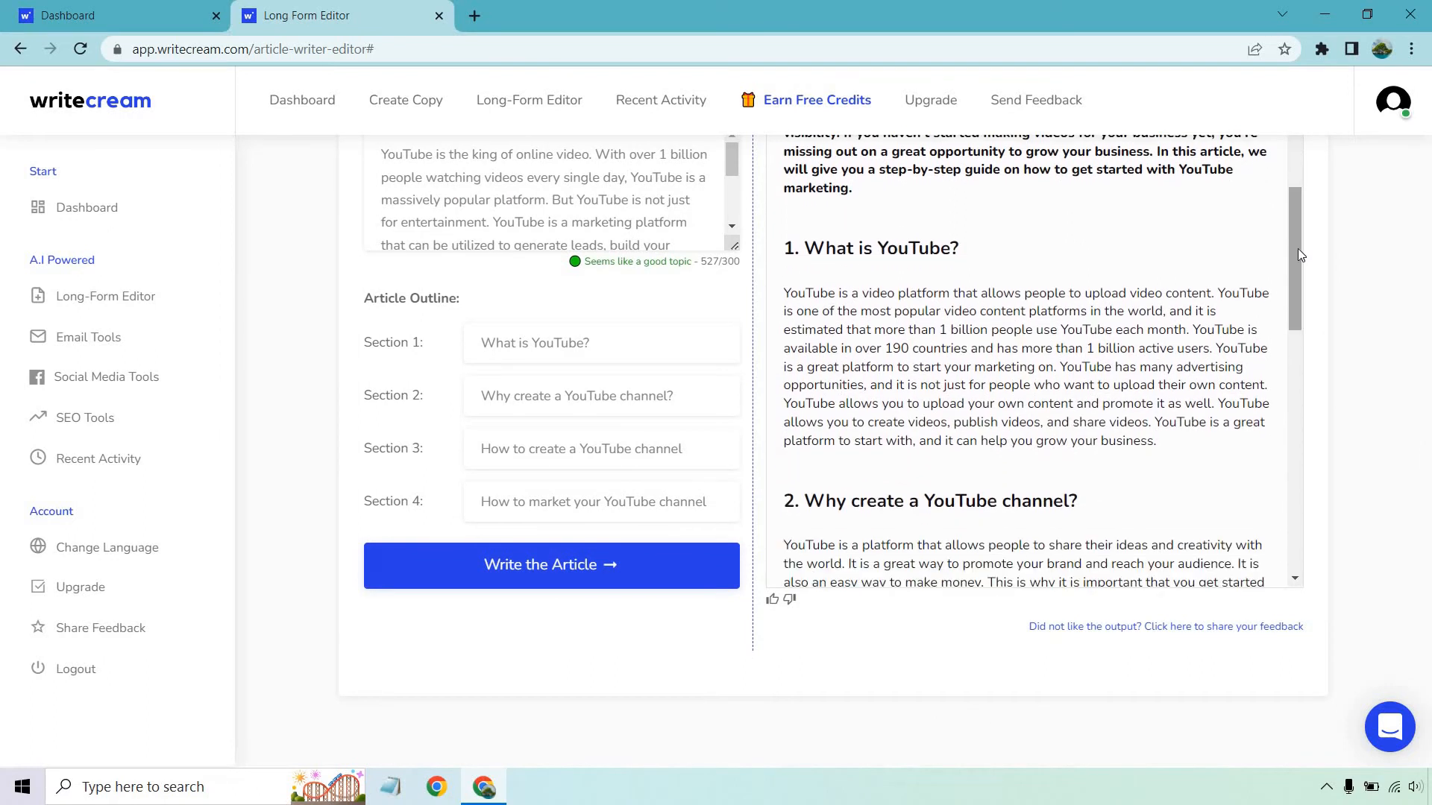
scroll(581, 313, up, 3)
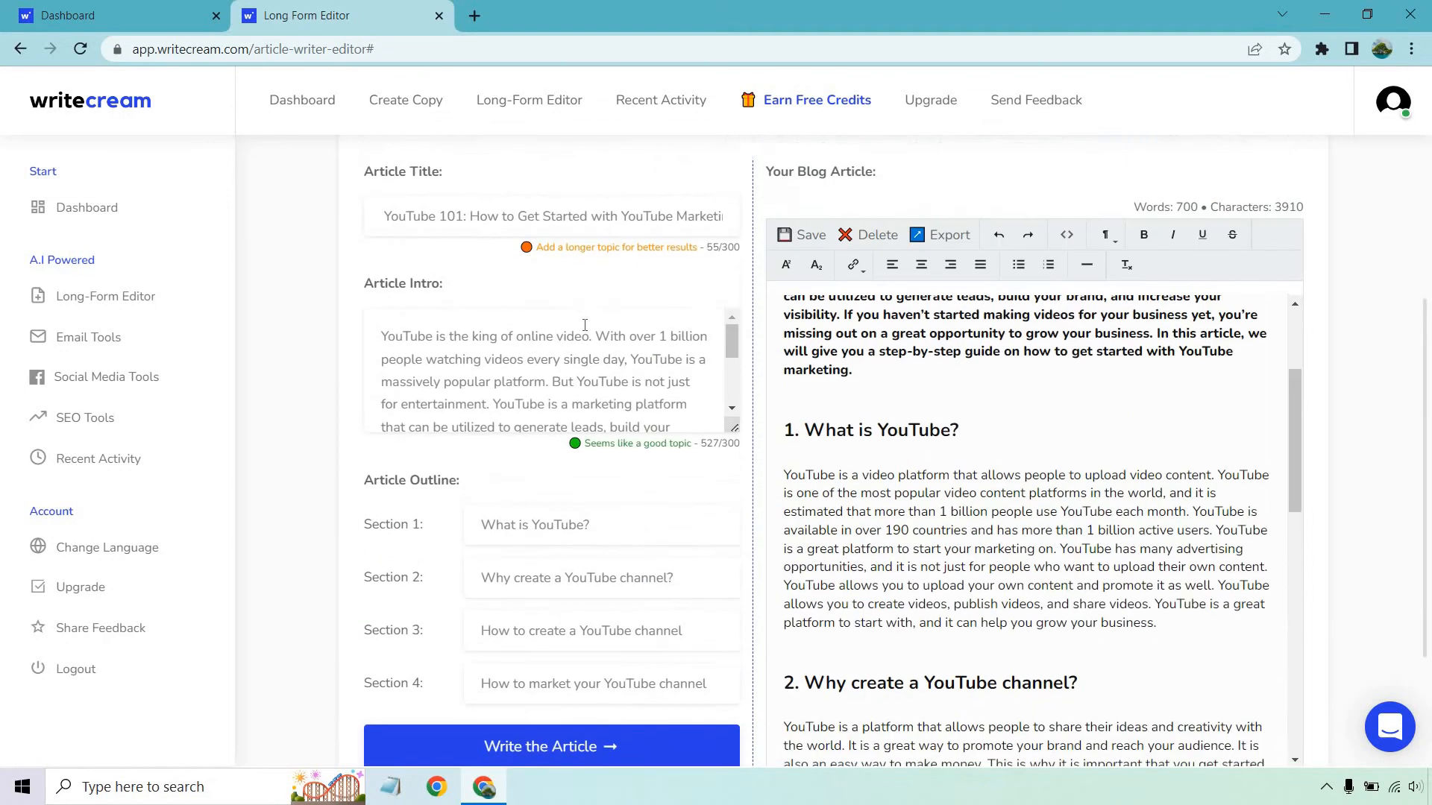
scroll(522, 298, up, 3)
scroll(507, 291, down, 3)
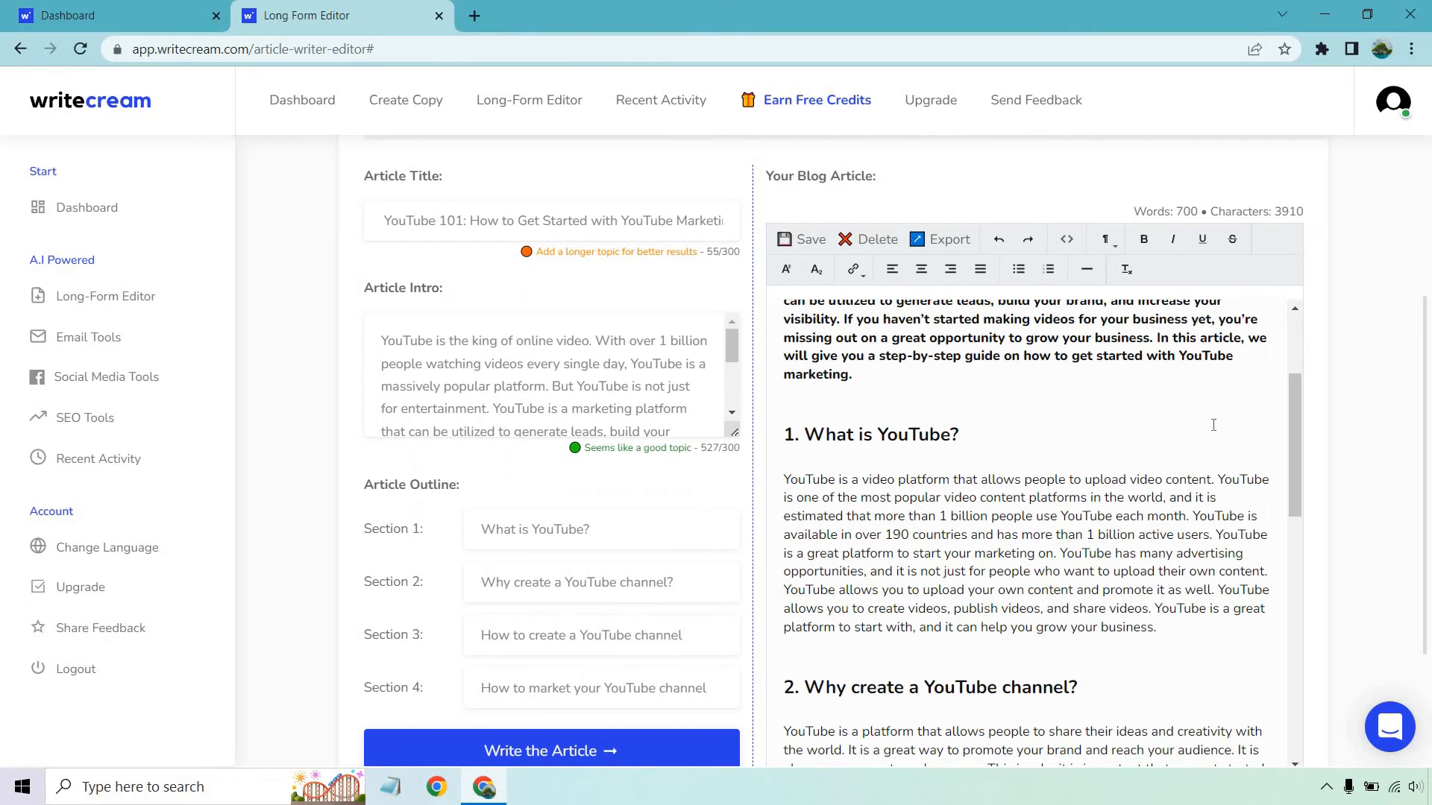
drag(1287, 418, 1292, 450)
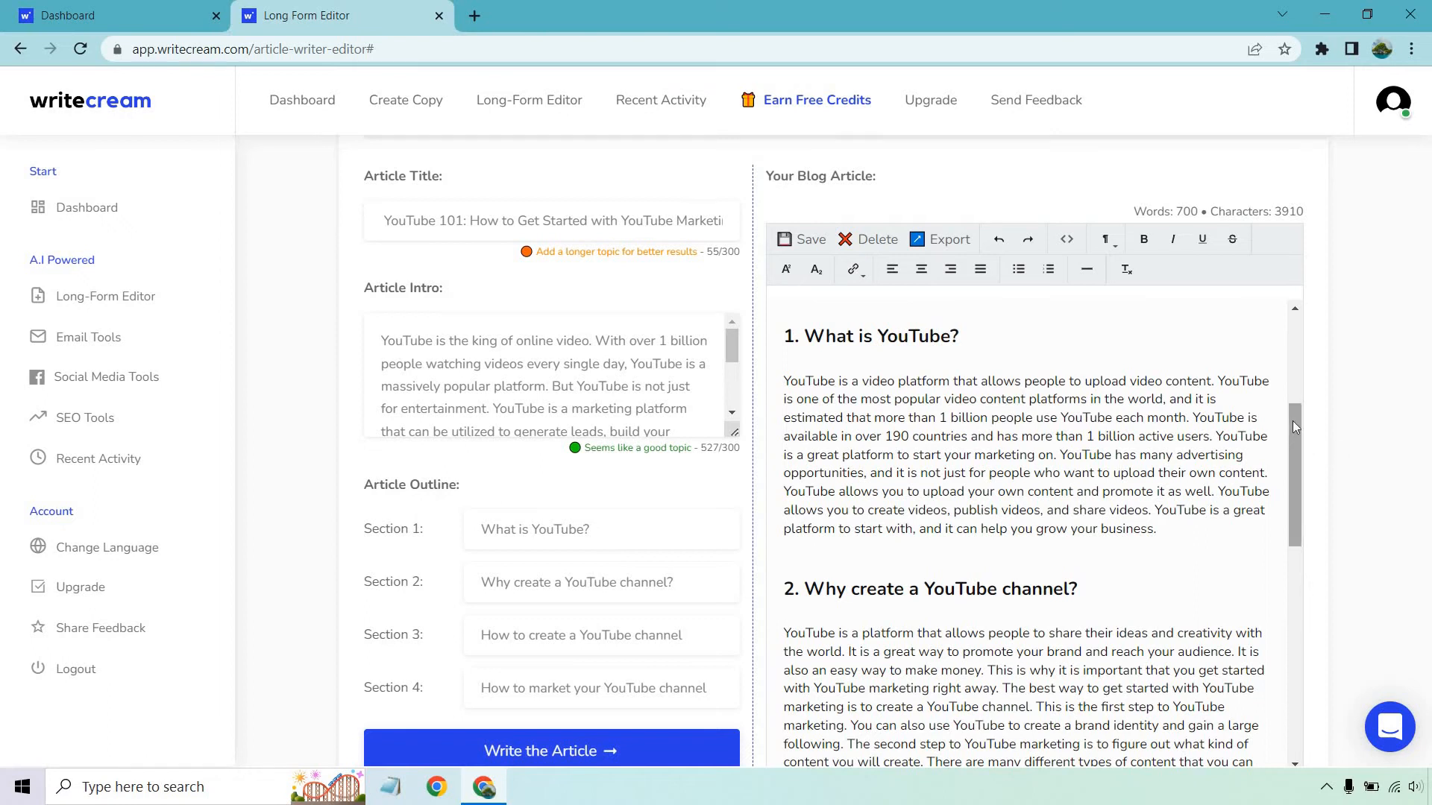
drag(1300, 445, 1325, 504)
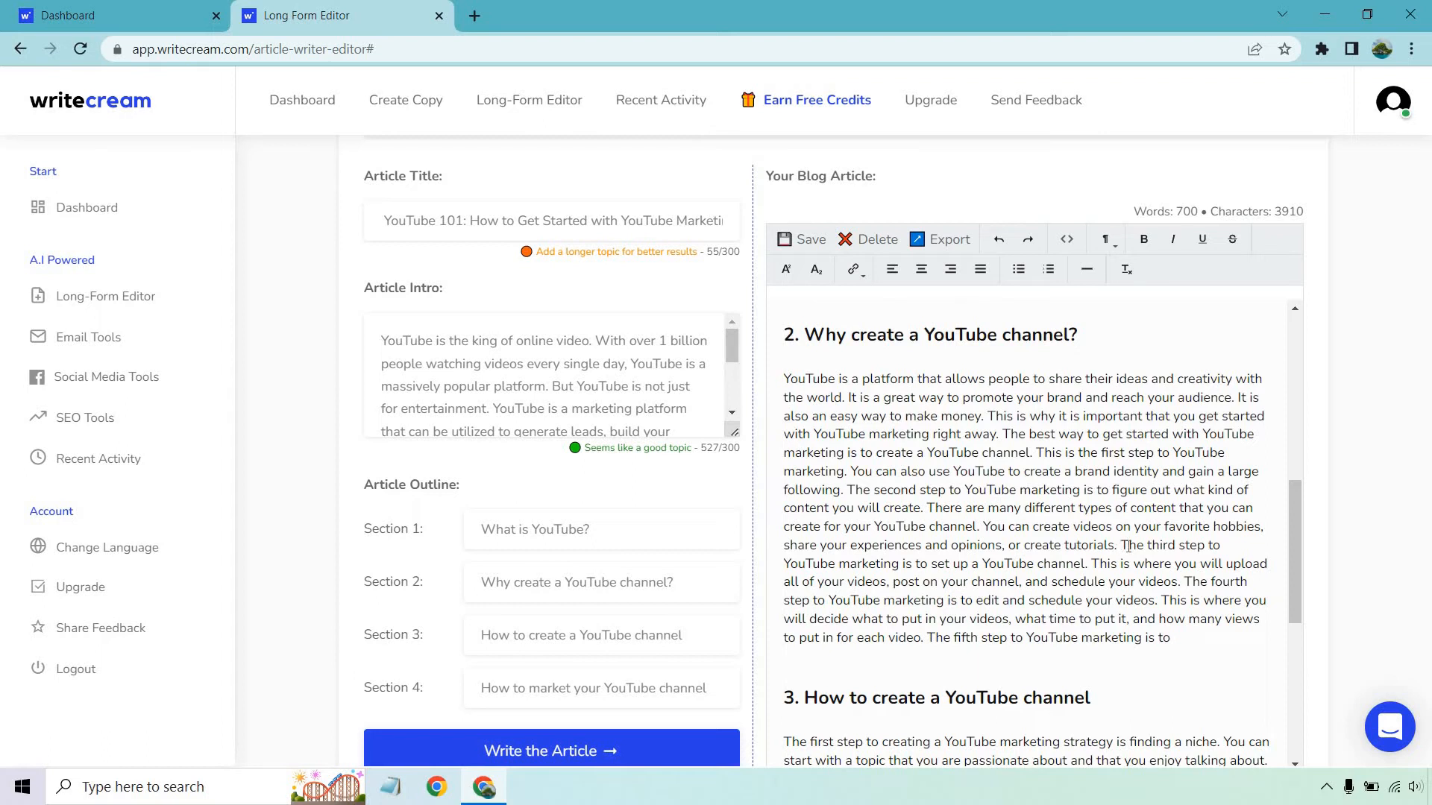
drag(1123, 545, 1184, 582)
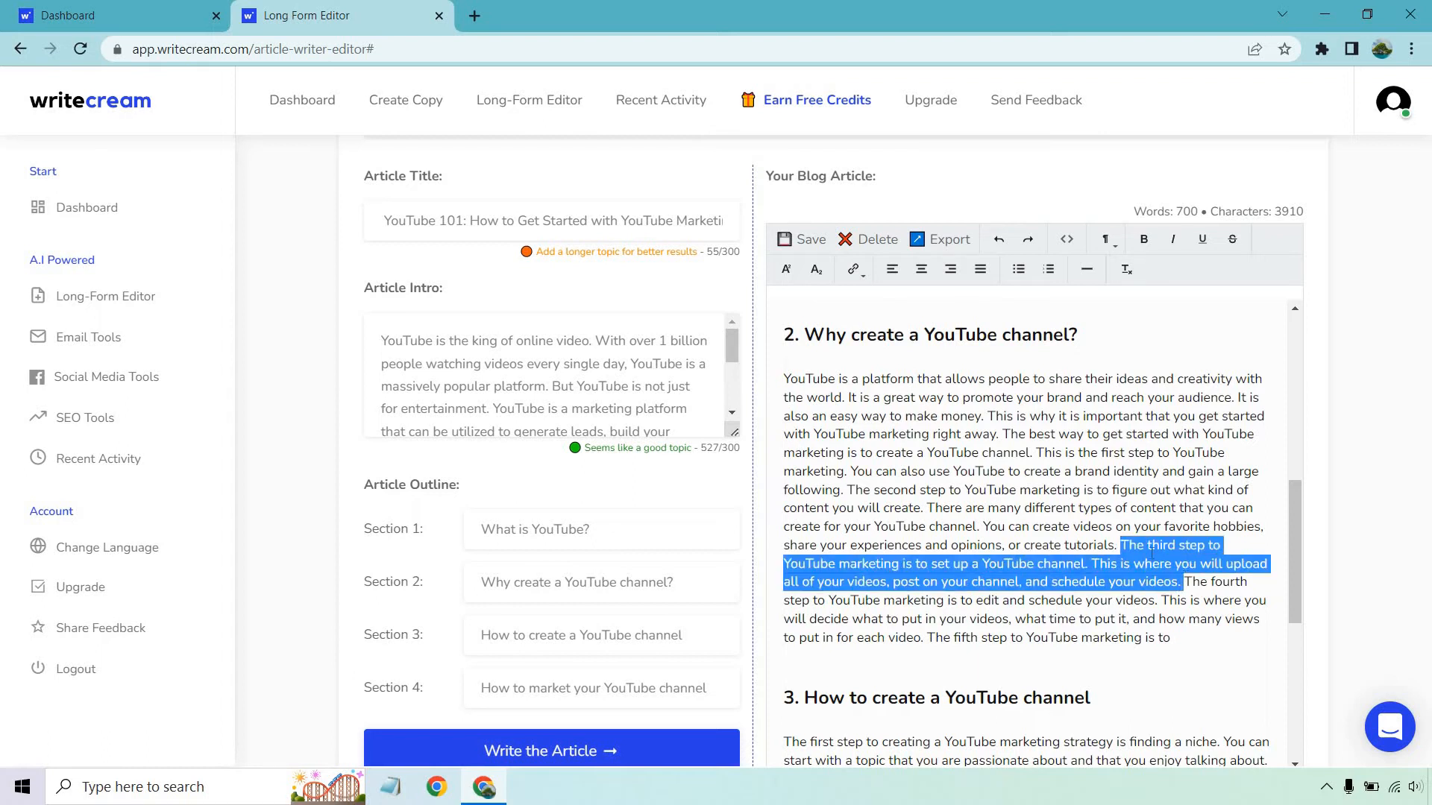
Examine the sentences on the first, second and third steps to YouTube marketing in section 2 of the article
click(1048, 416)
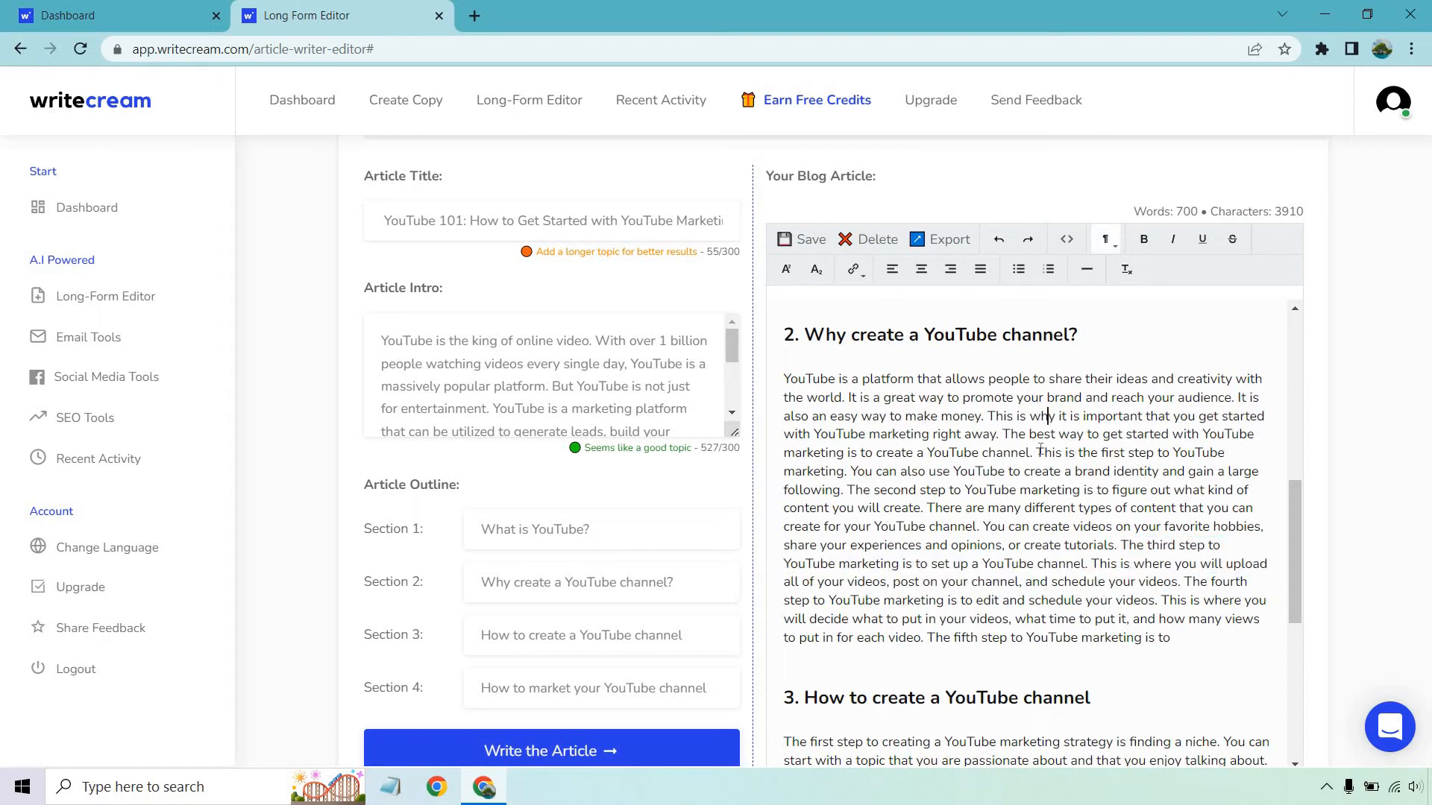
drag(1037, 453, 1116, 434)
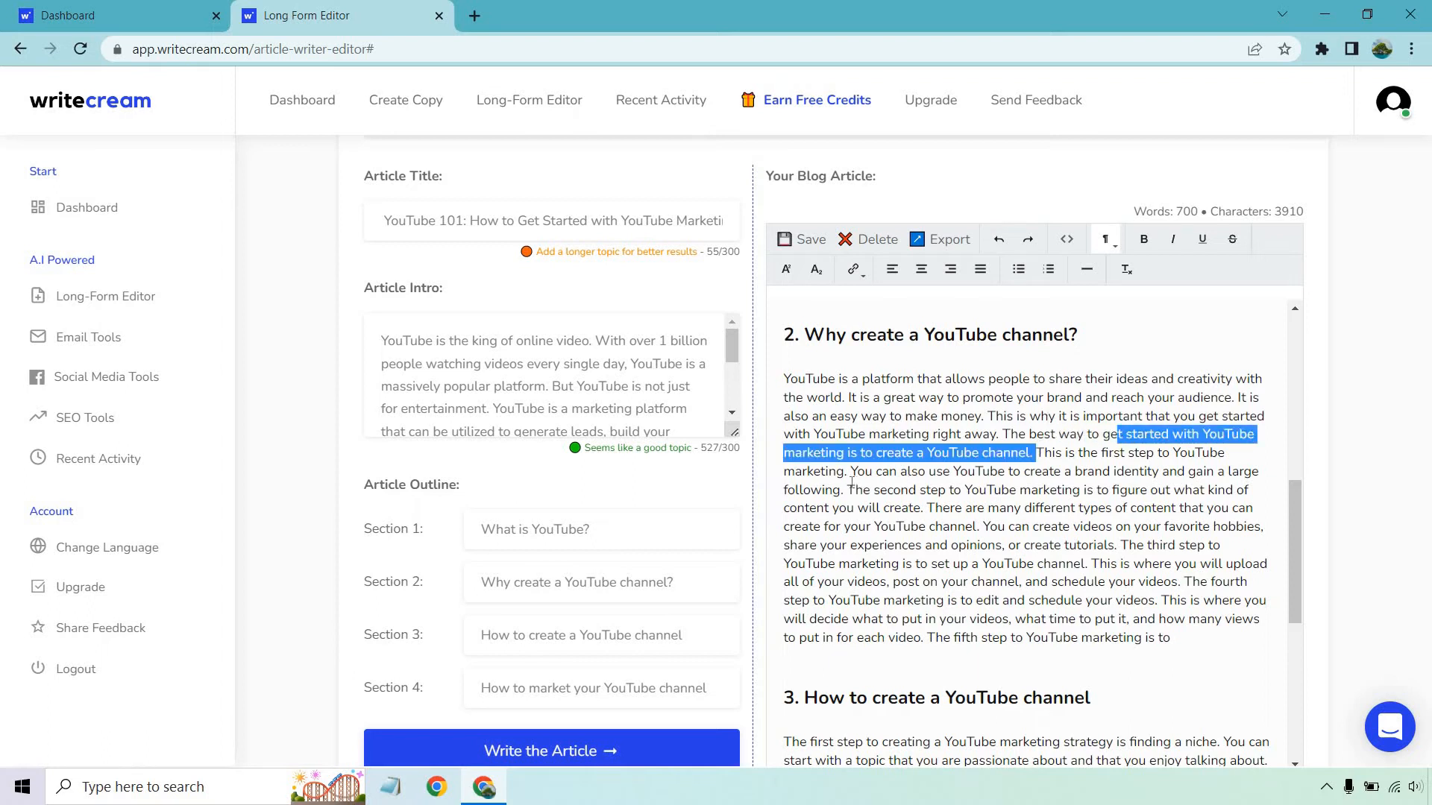
drag(847, 490, 1012, 471)
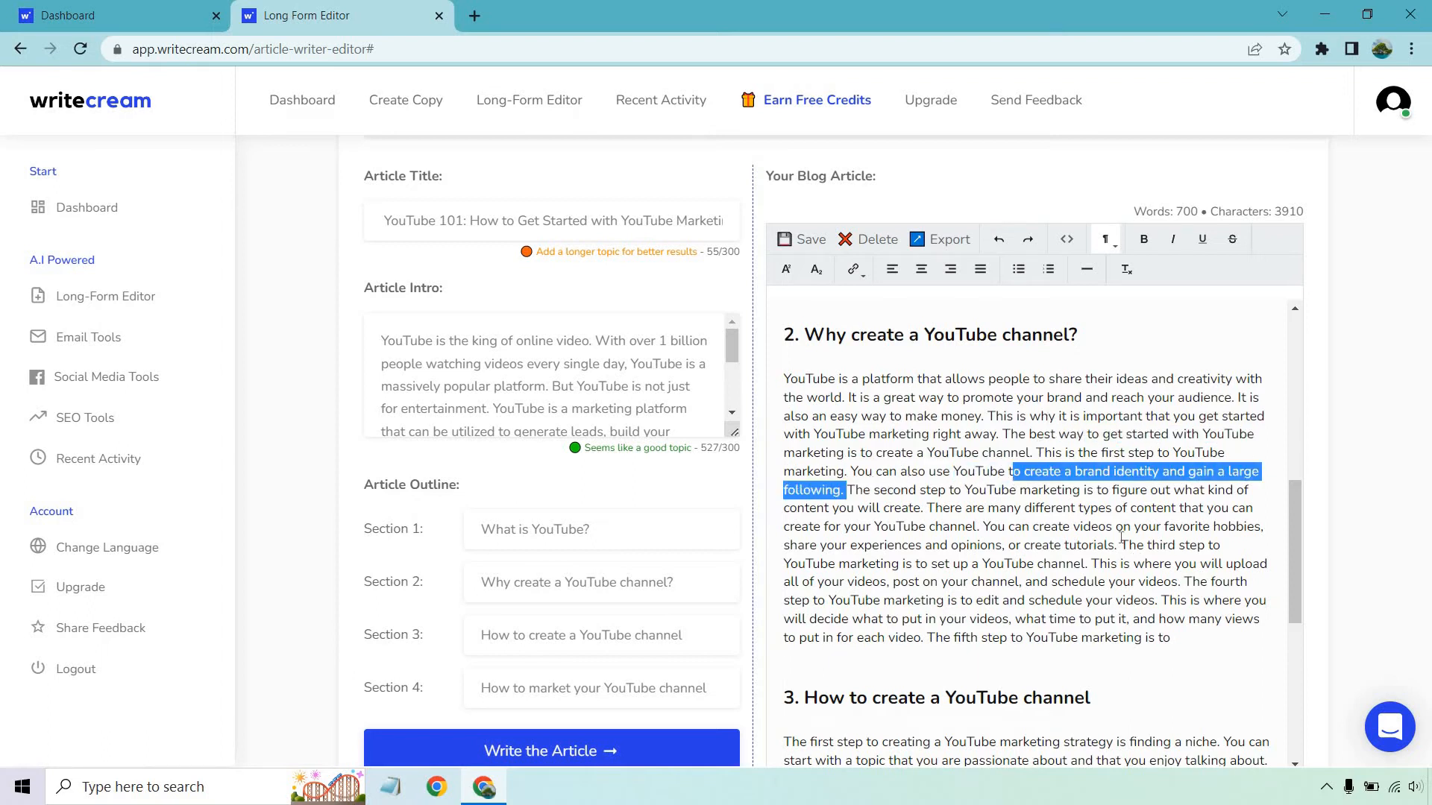
drag(1121, 539, 1118, 564)
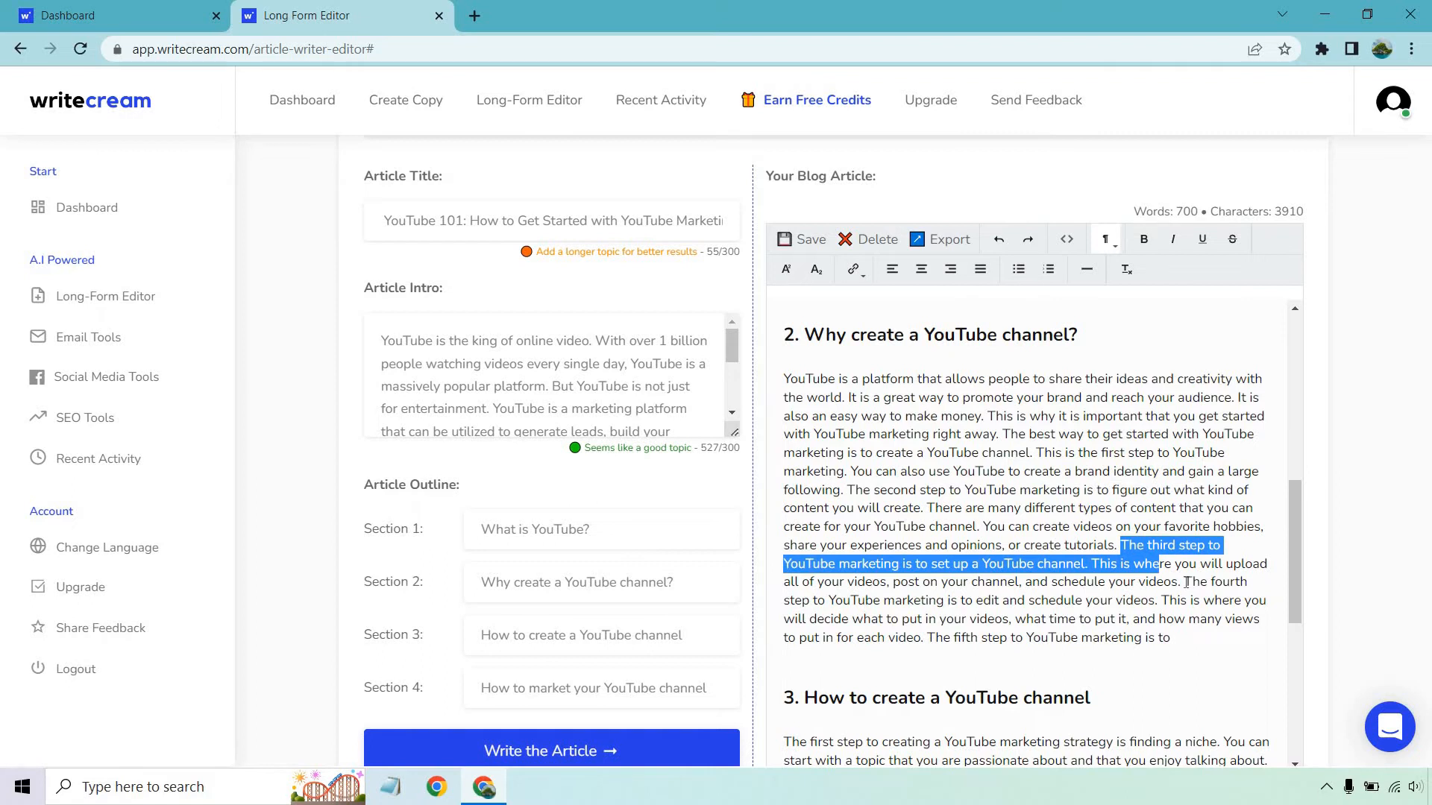
click(1185, 582)
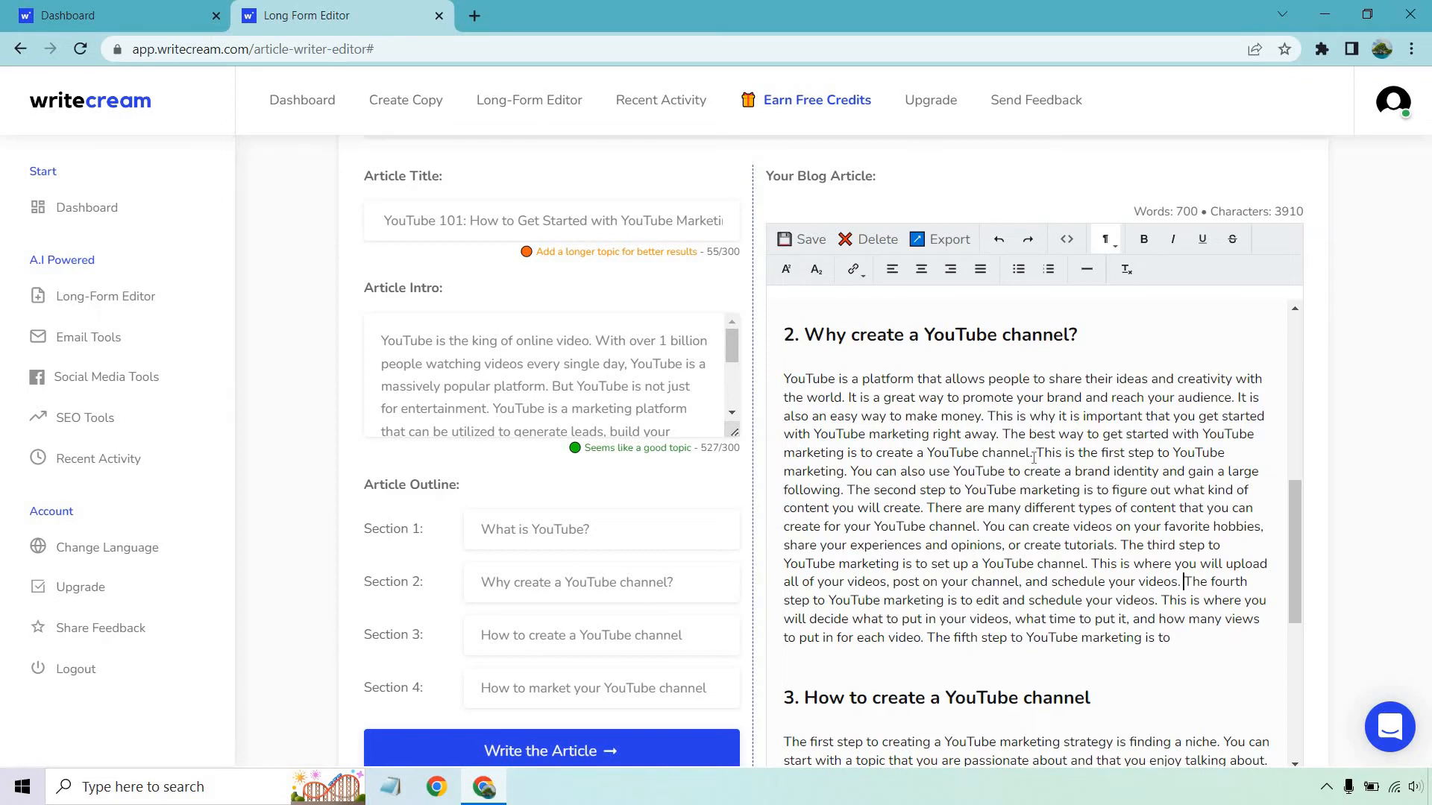
Read sections 3 and 4 of the generated article, examining the paragraph on marketing a YouTube channel for repetition
scroll(1044, 448, down, 4)
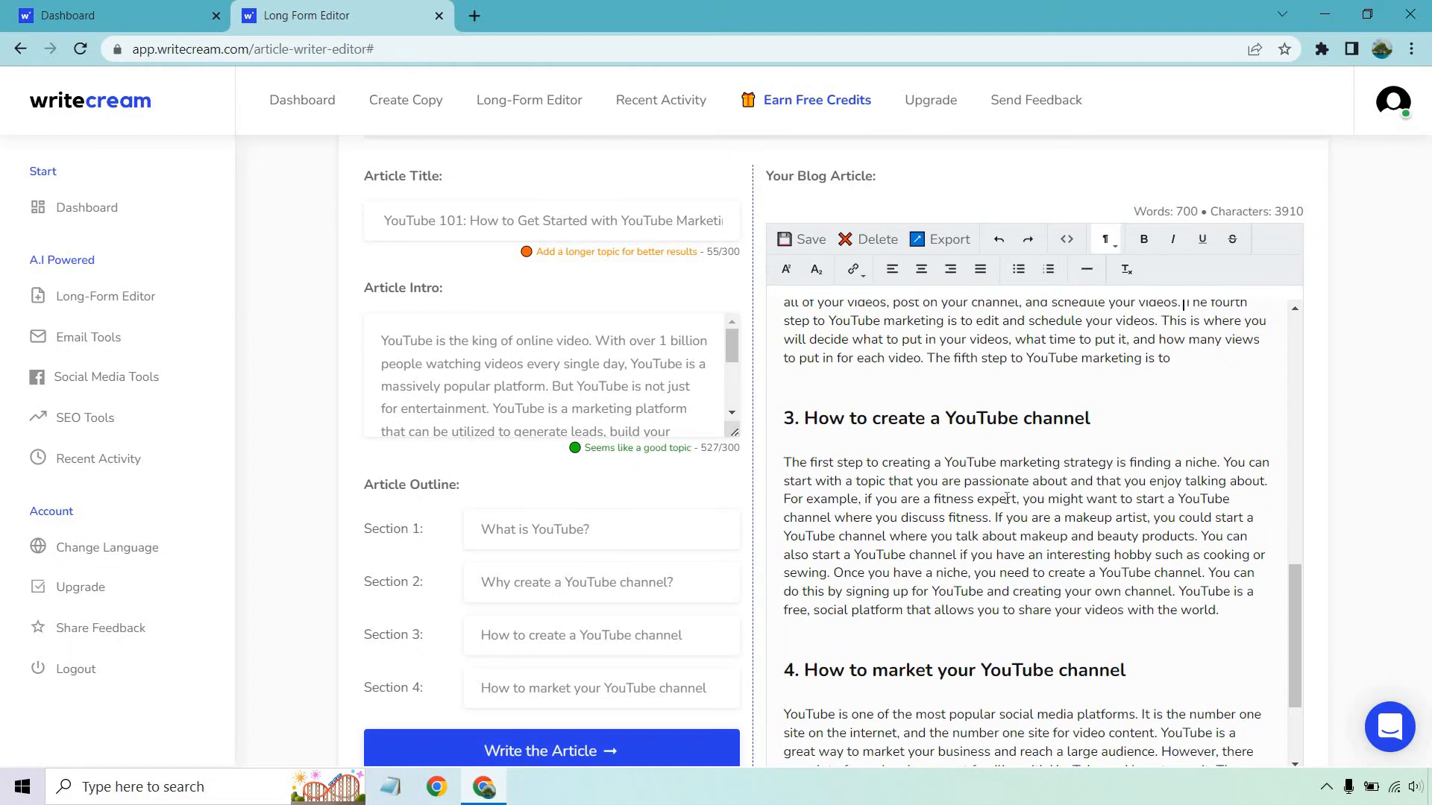
scroll(1012, 489, down, 1)
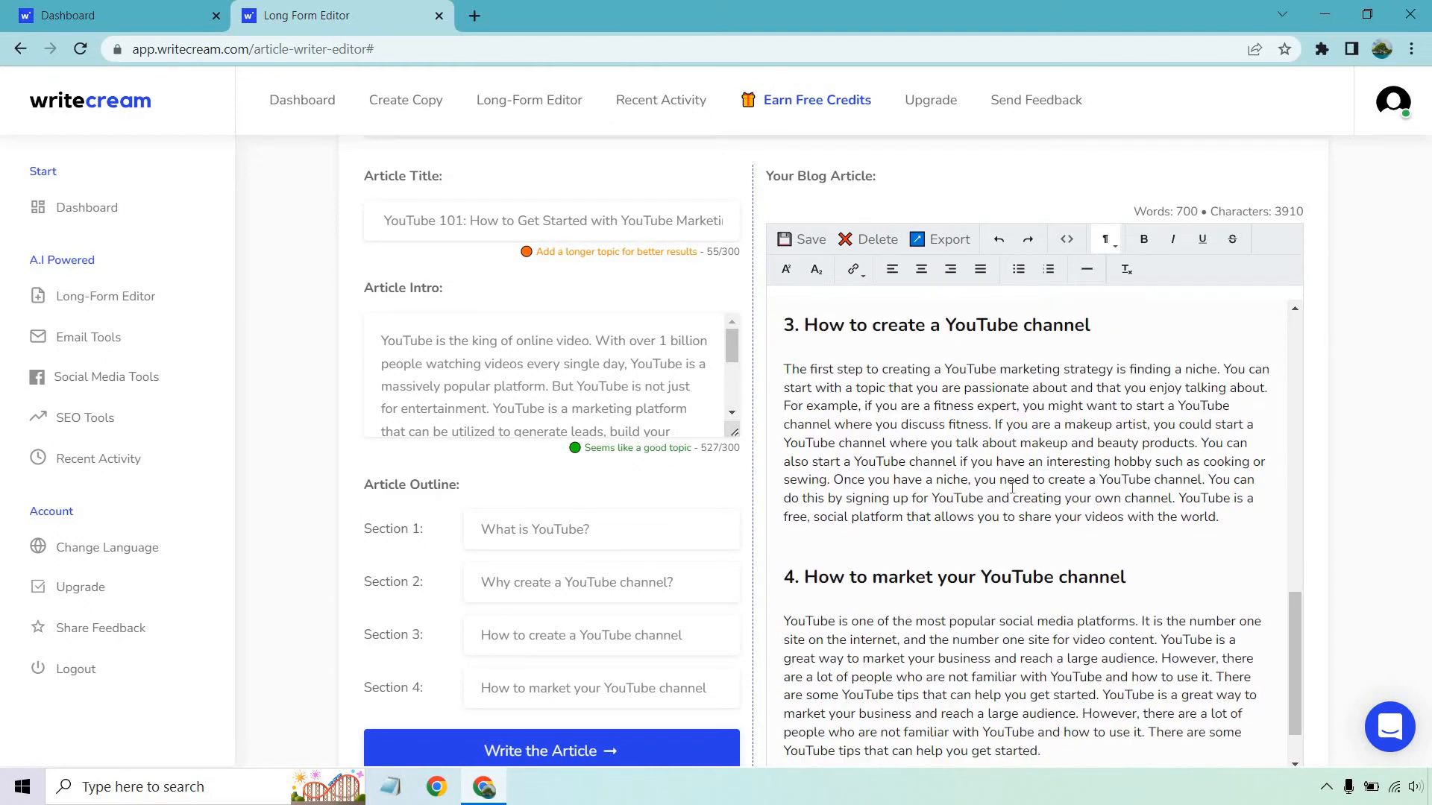
scroll(1021, 469, down, 1)
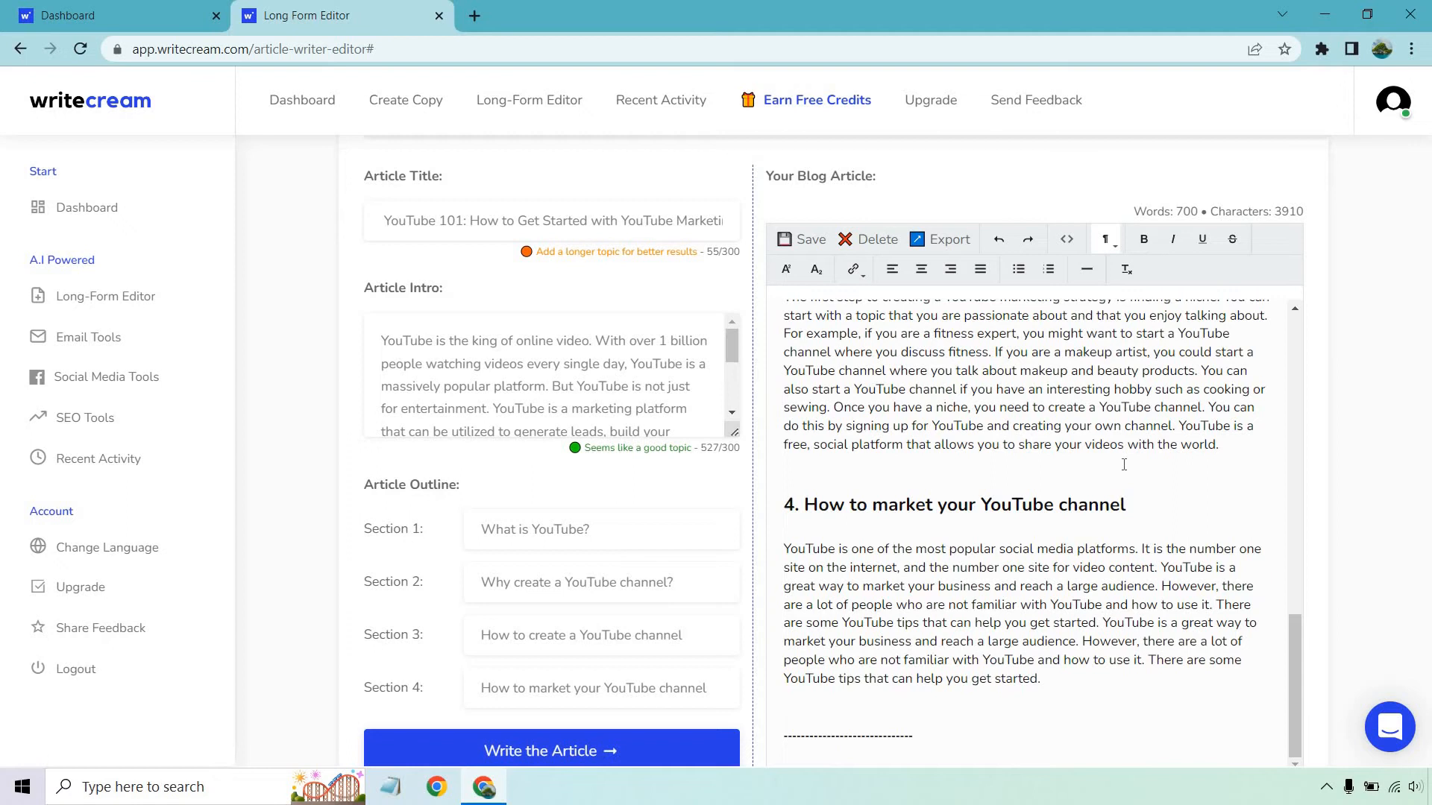
drag(1041, 680, 785, 550)
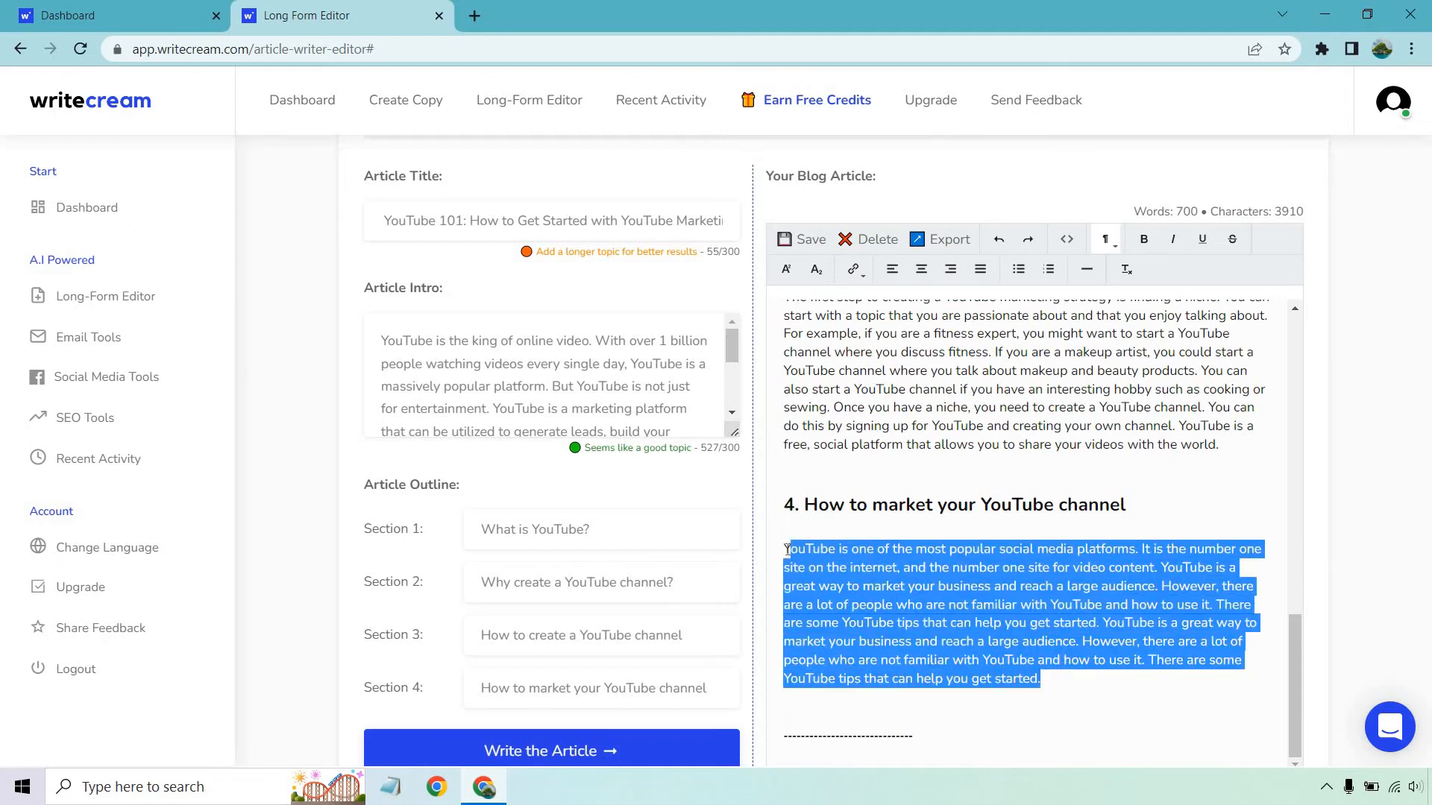
click(975, 602)
scroll(1181, 489, up, 10)
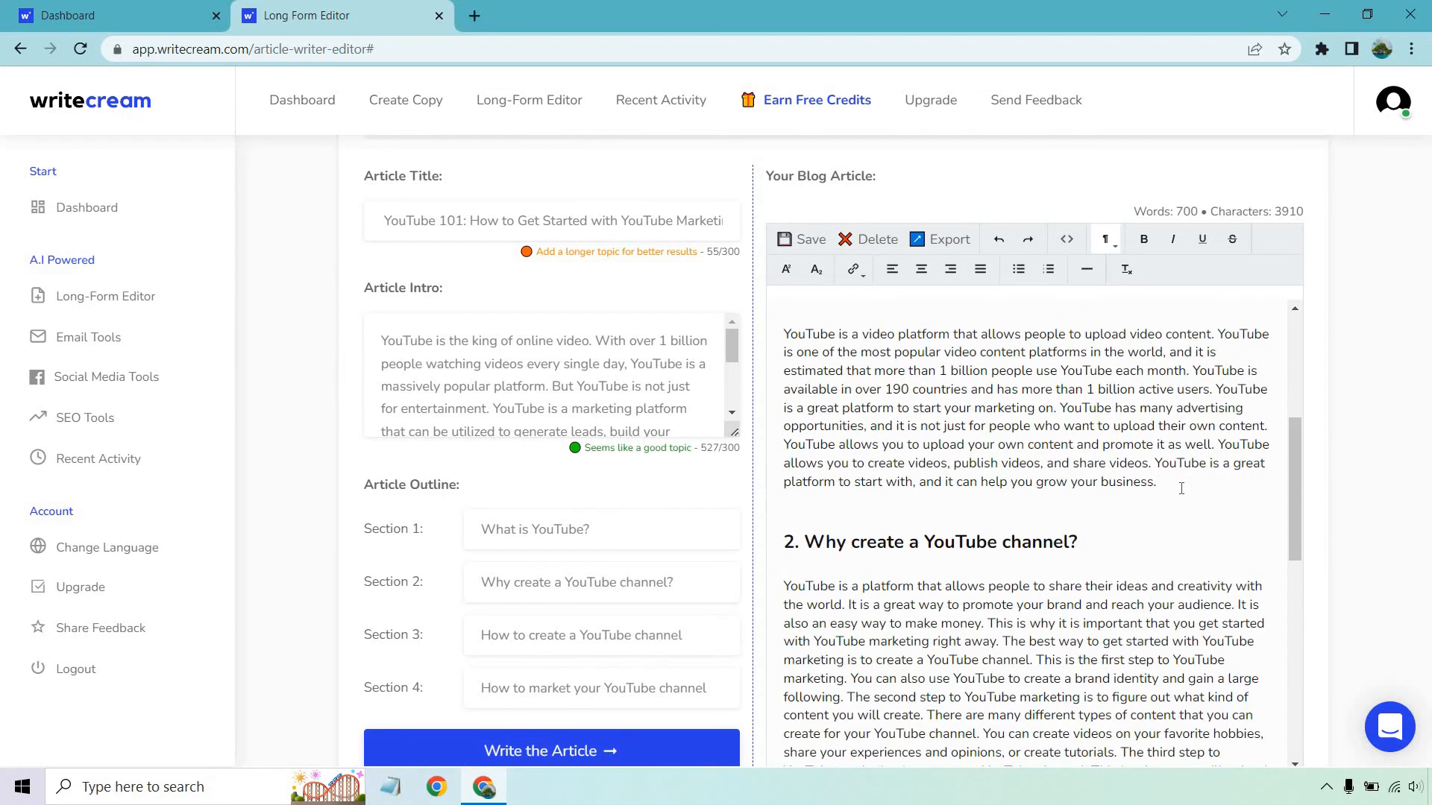
scroll(1181, 488, down, 10)
scroll(1342, 373, down, 3)
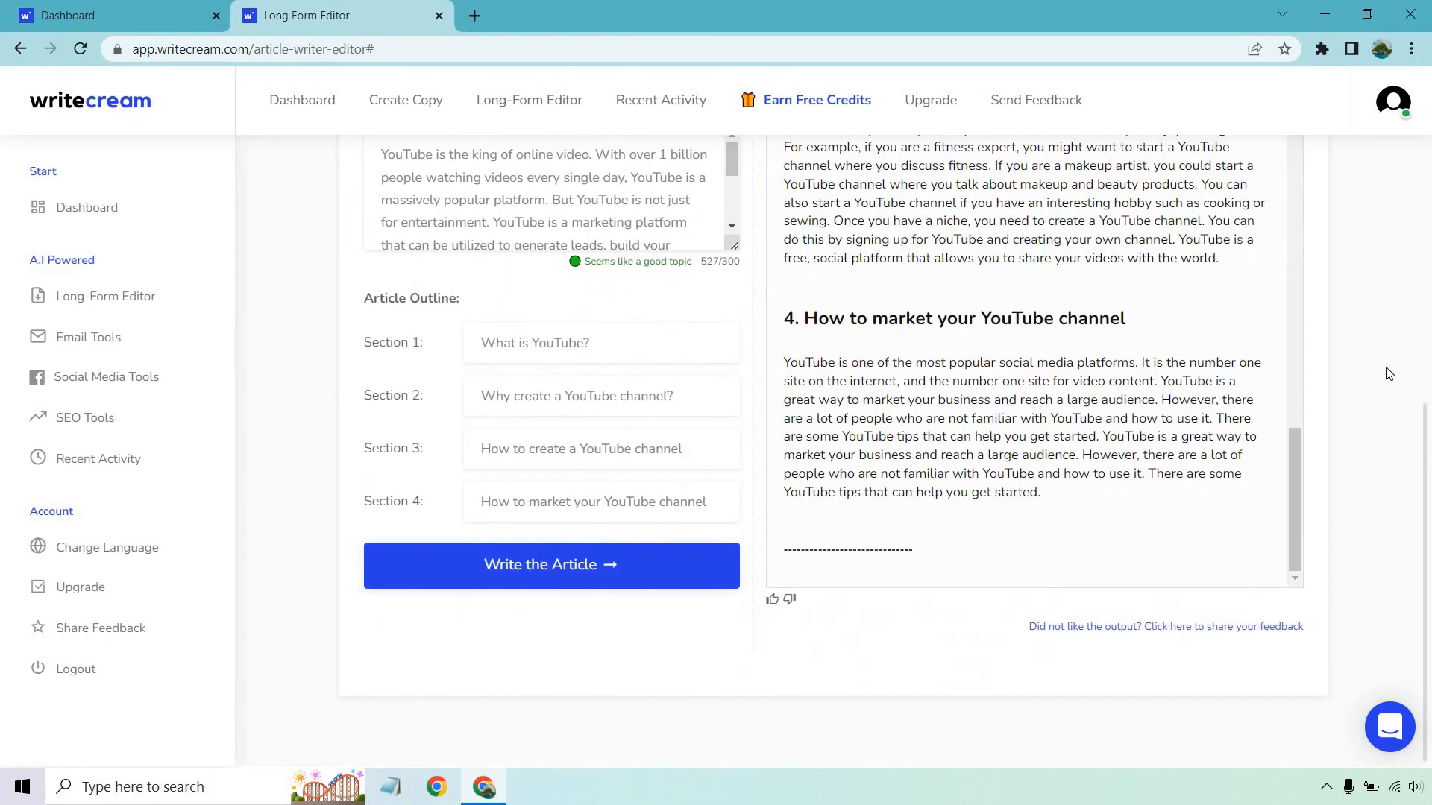
scroll(1364, 378, up, 7)
scroll(1364, 378, down, 6)
scroll(1193, 442, up, 2)
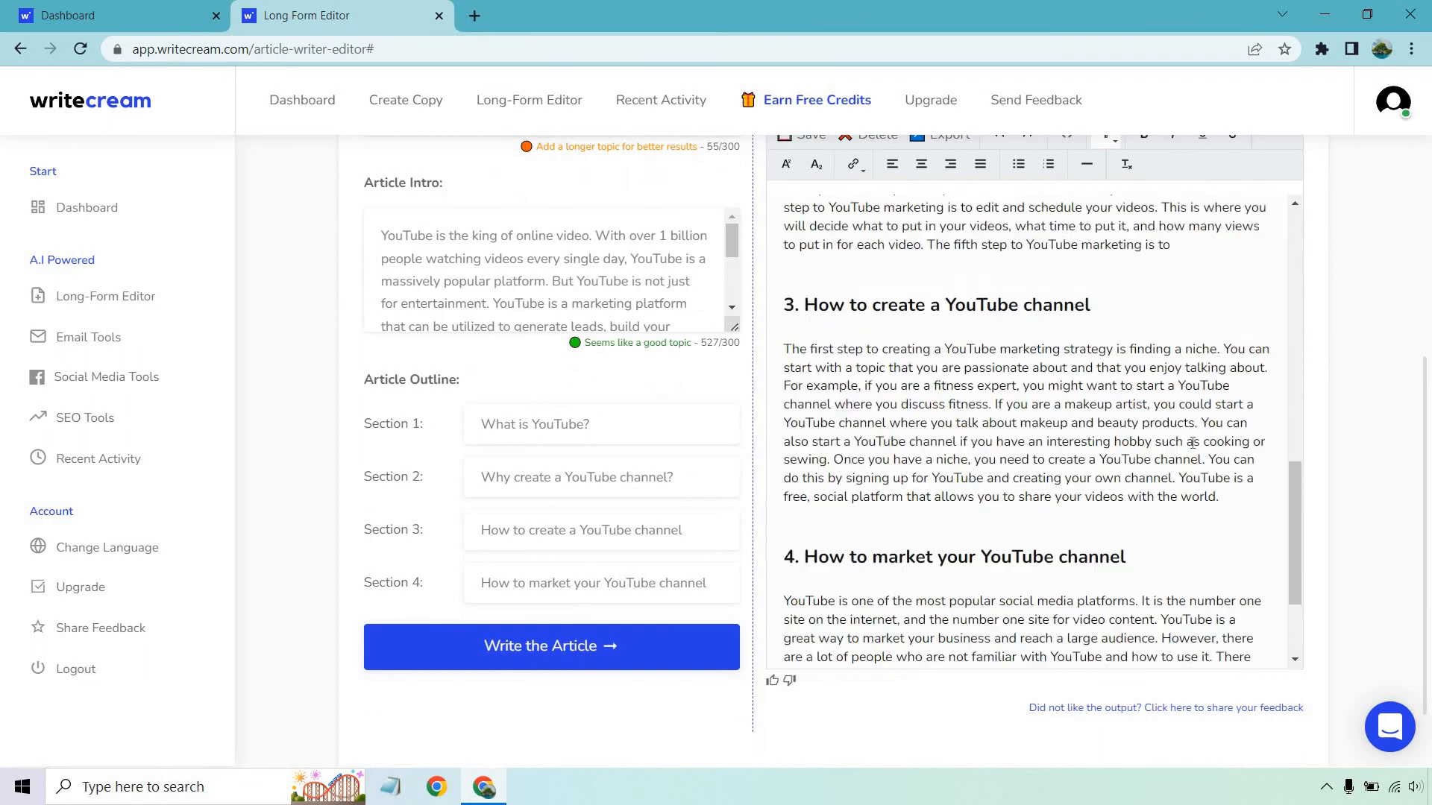
scroll(1194, 442, up, 1)
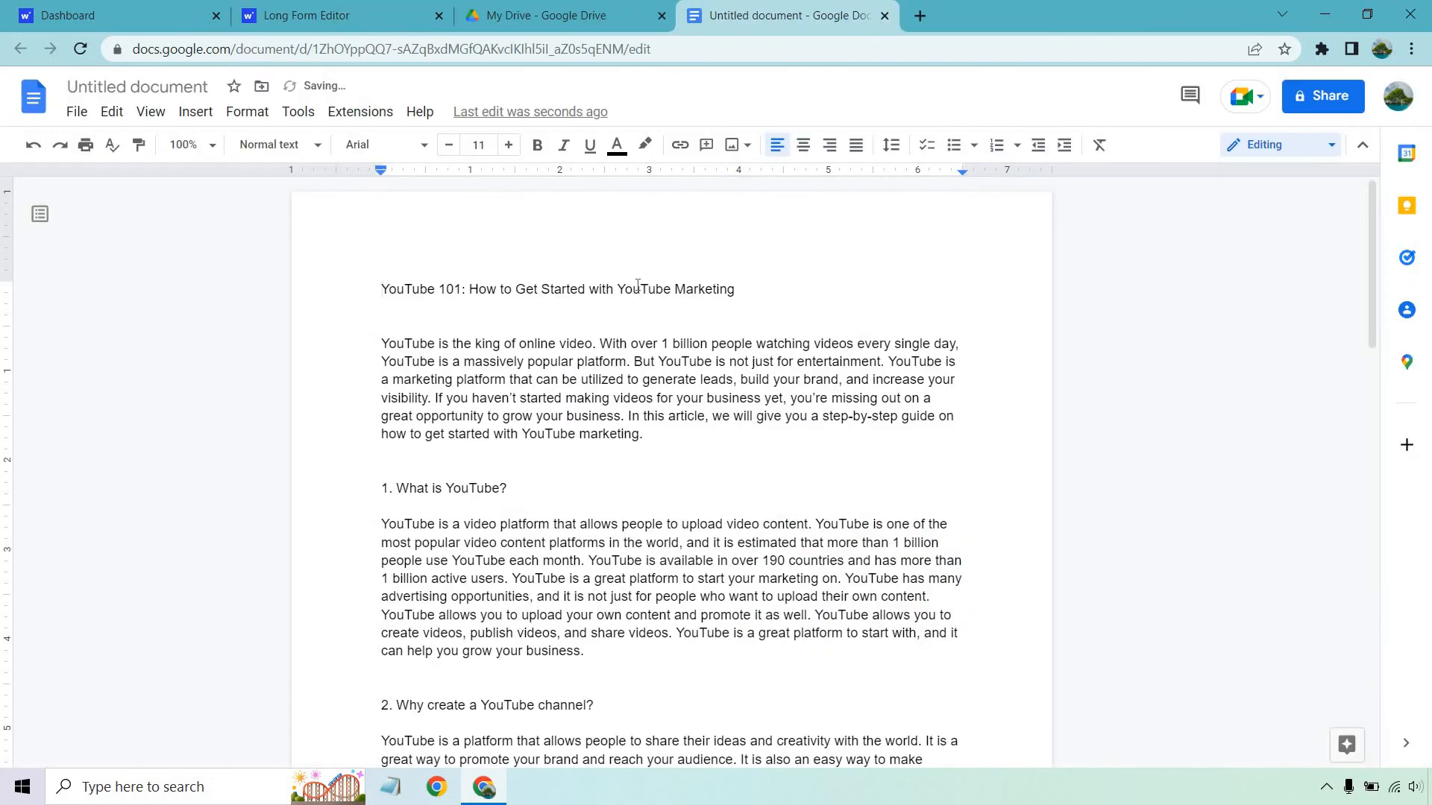
In the Google Docs copy of the article, delete the paragraph under heading 4, "How to market your YouTube channel"
scroll(634, 283, down, 9)
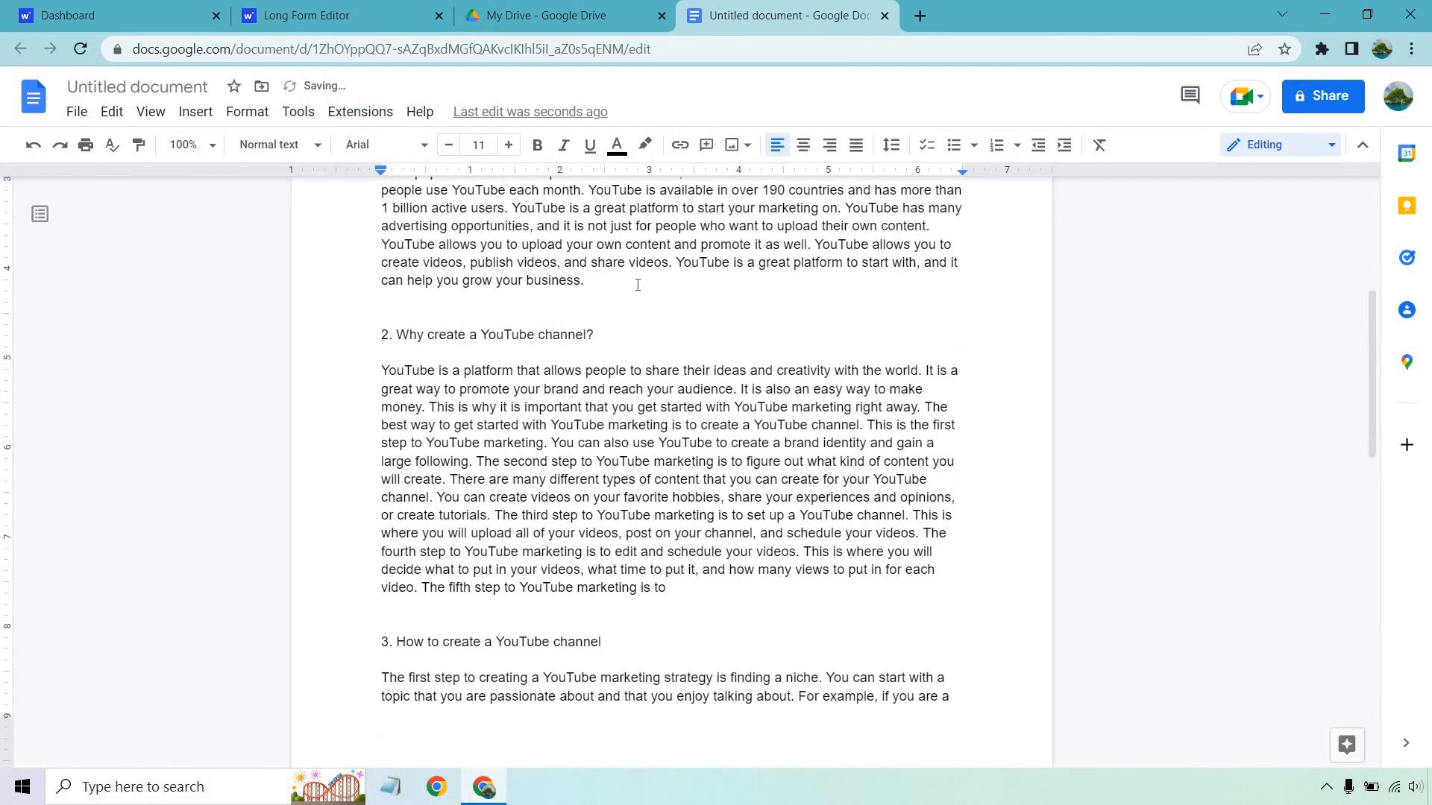
scroll(632, 287, down, 5)
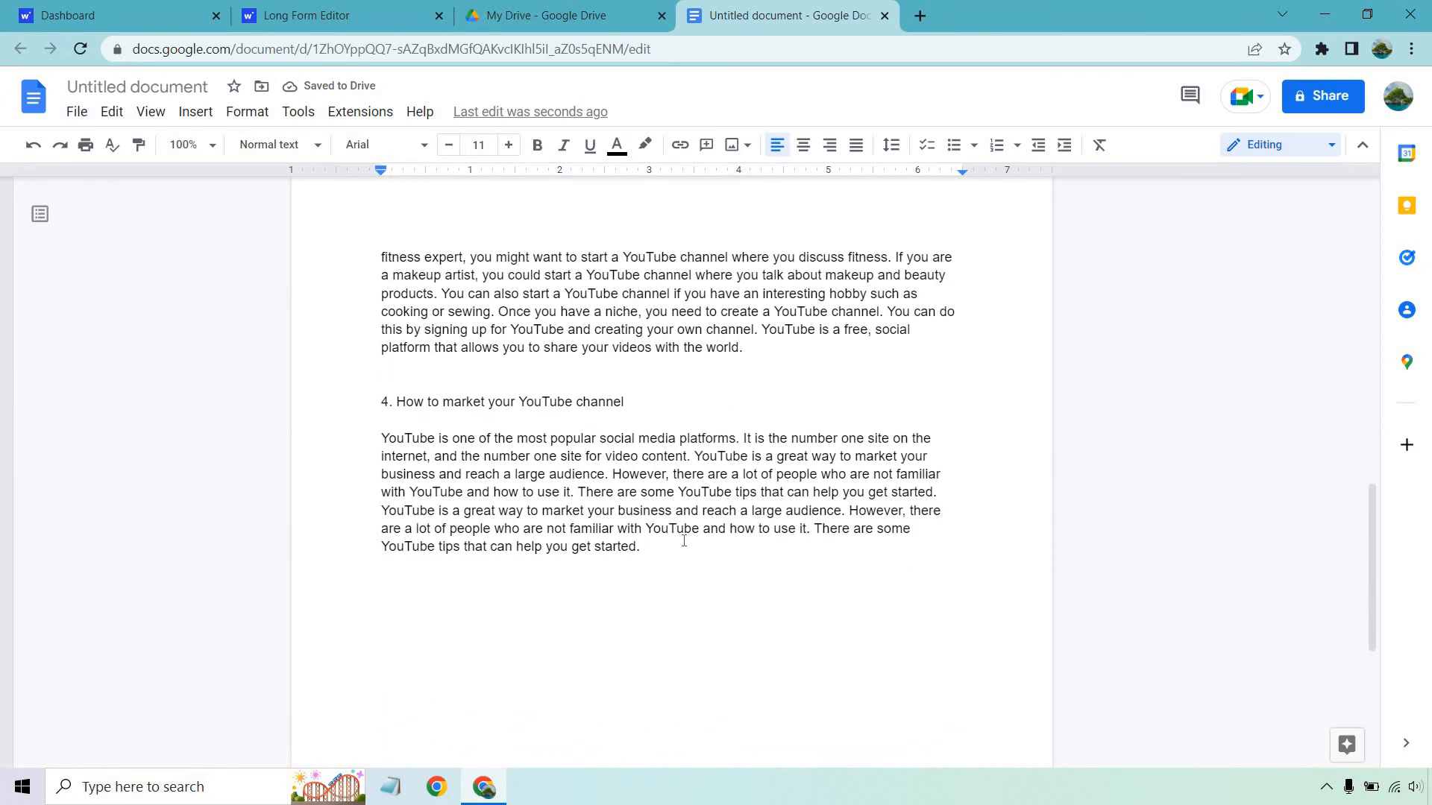
drag(668, 548, 357, 446)
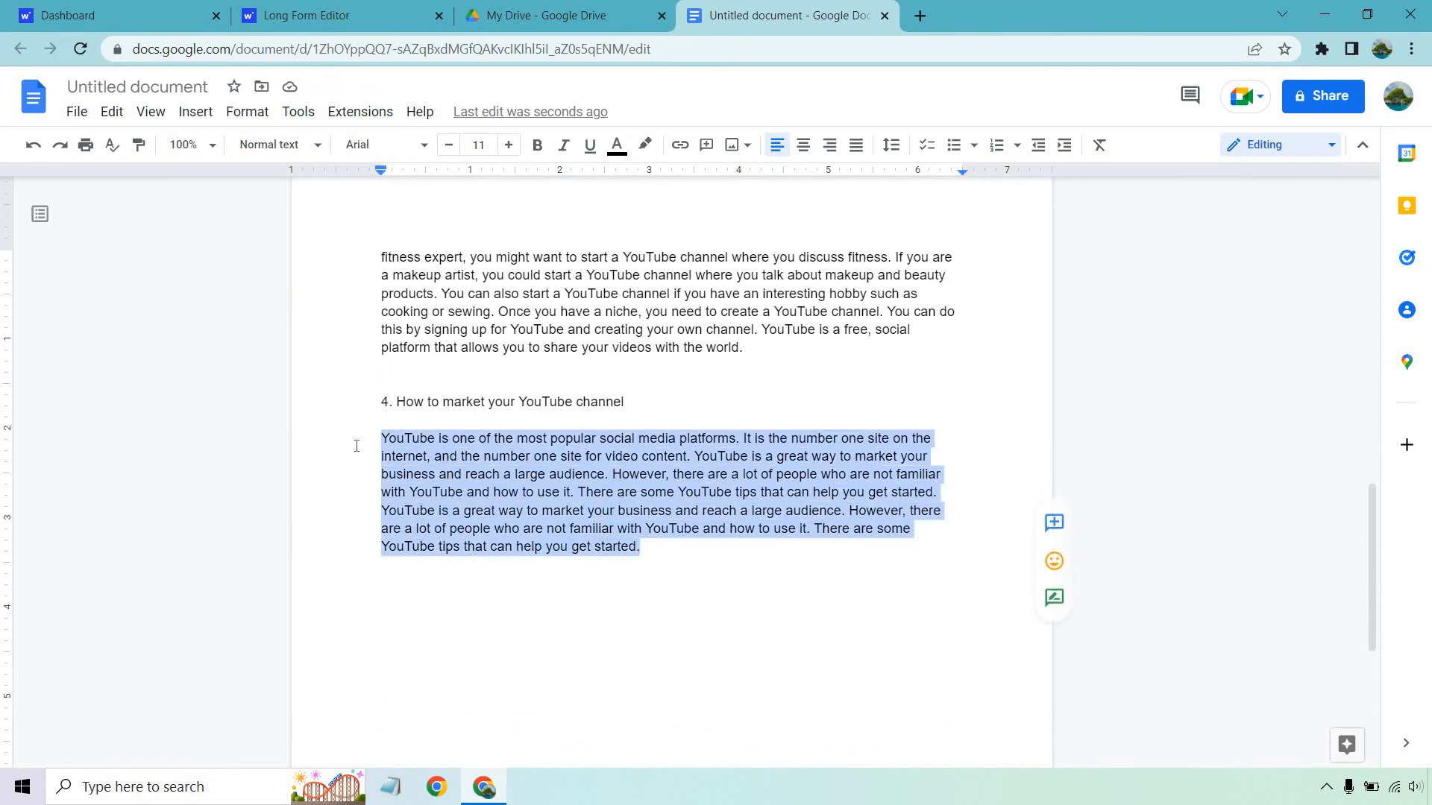
key(BackSpace)
Copy the heading text "How to market your YouTube channel" without its number
drag(384, 384, 479, 410)
click(479, 409)
drag(624, 402, 396, 406)
key(ctrl+c)
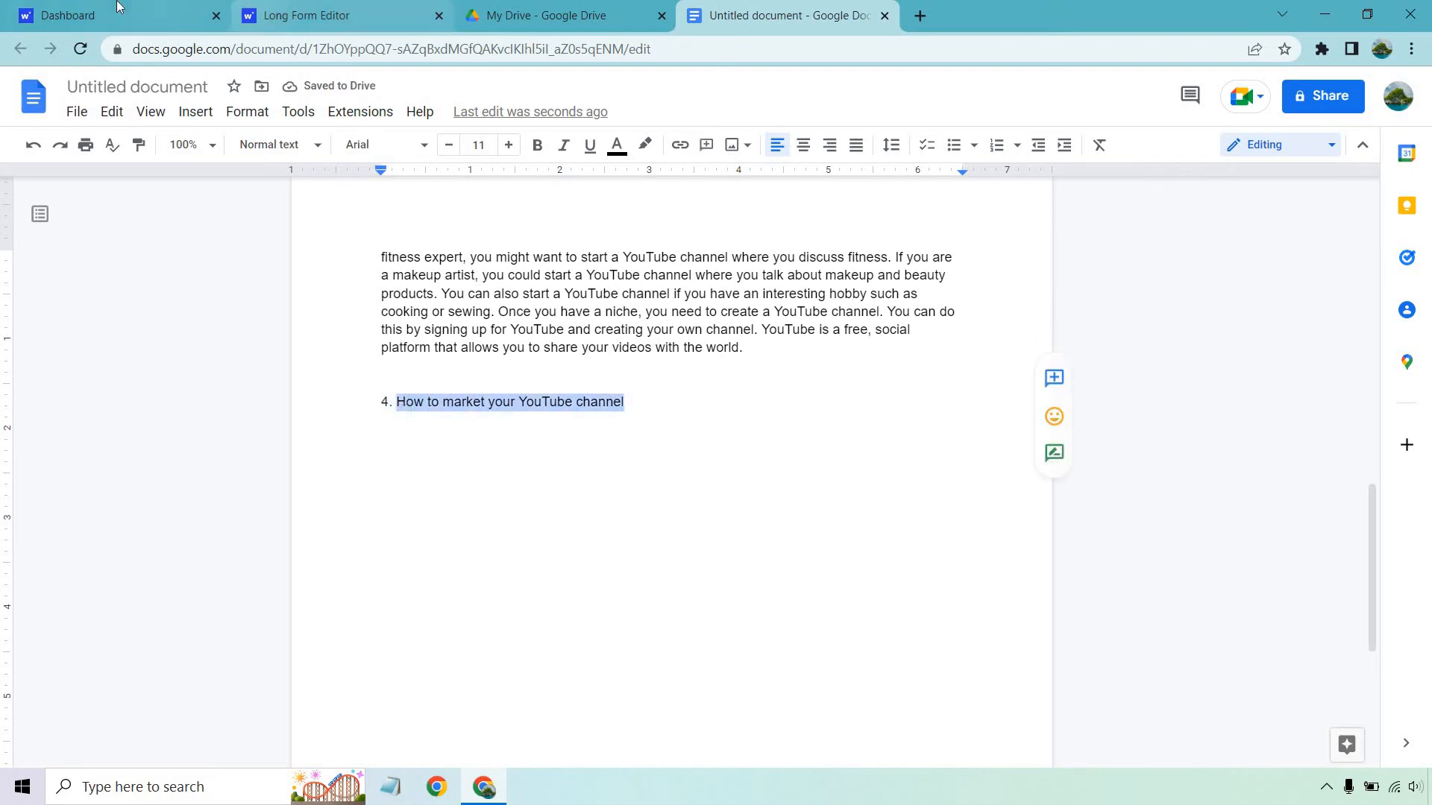
Switch to Writecream and generate paragraphs with the Paragraph Generator on the topic "How to market your YouTube channel"
click(67, 15)
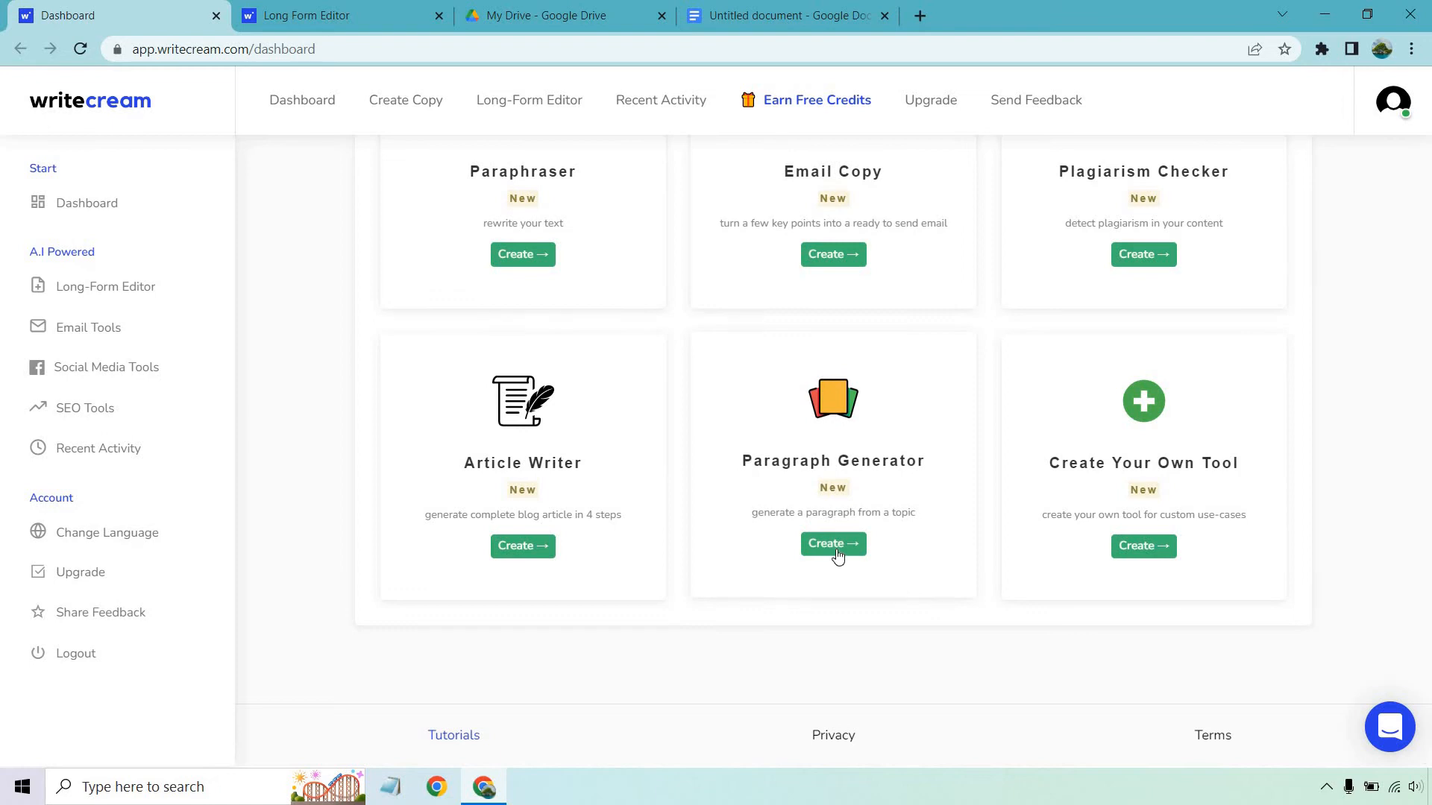
click(836, 552)
click(645, 387)
key(ctrl+v)
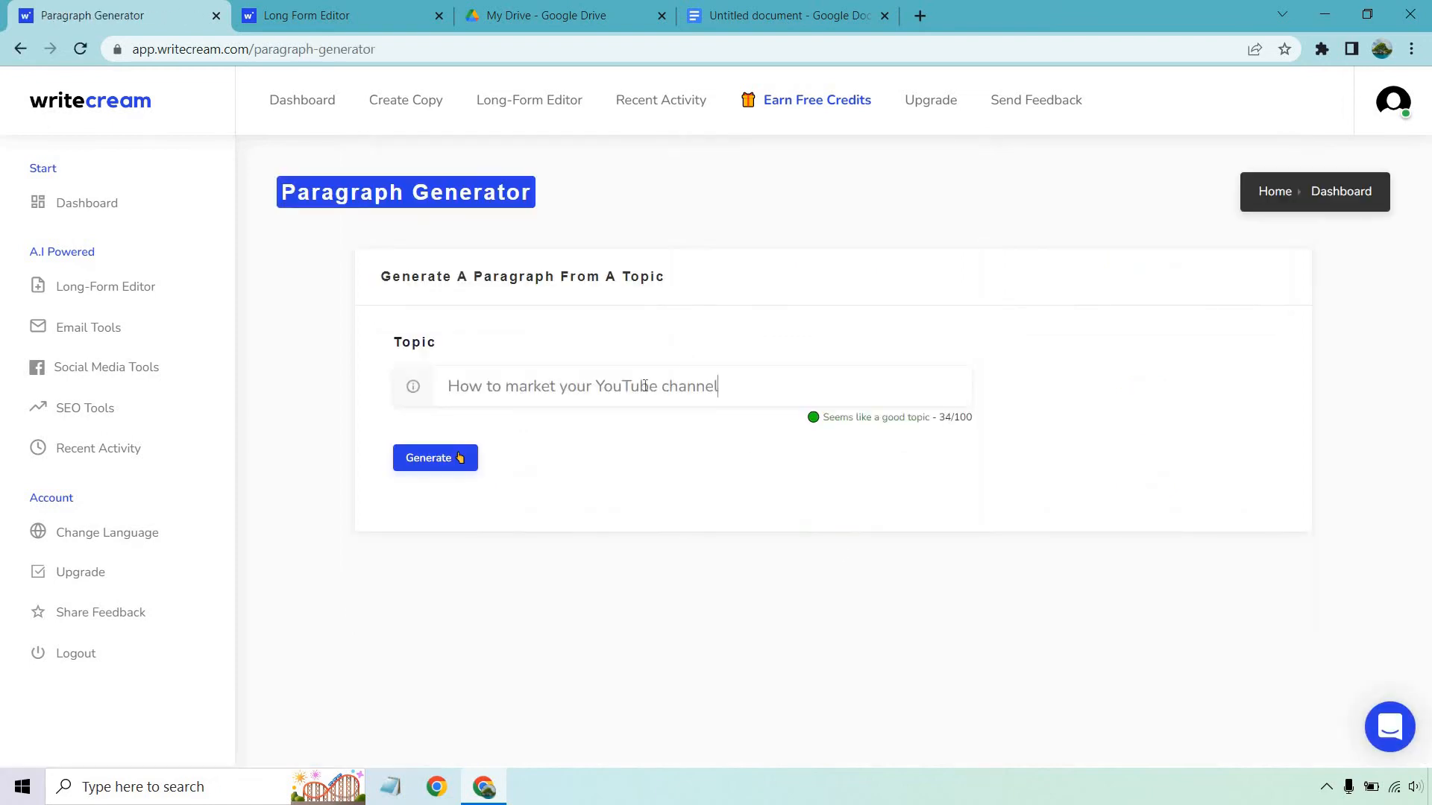
click(460, 458)
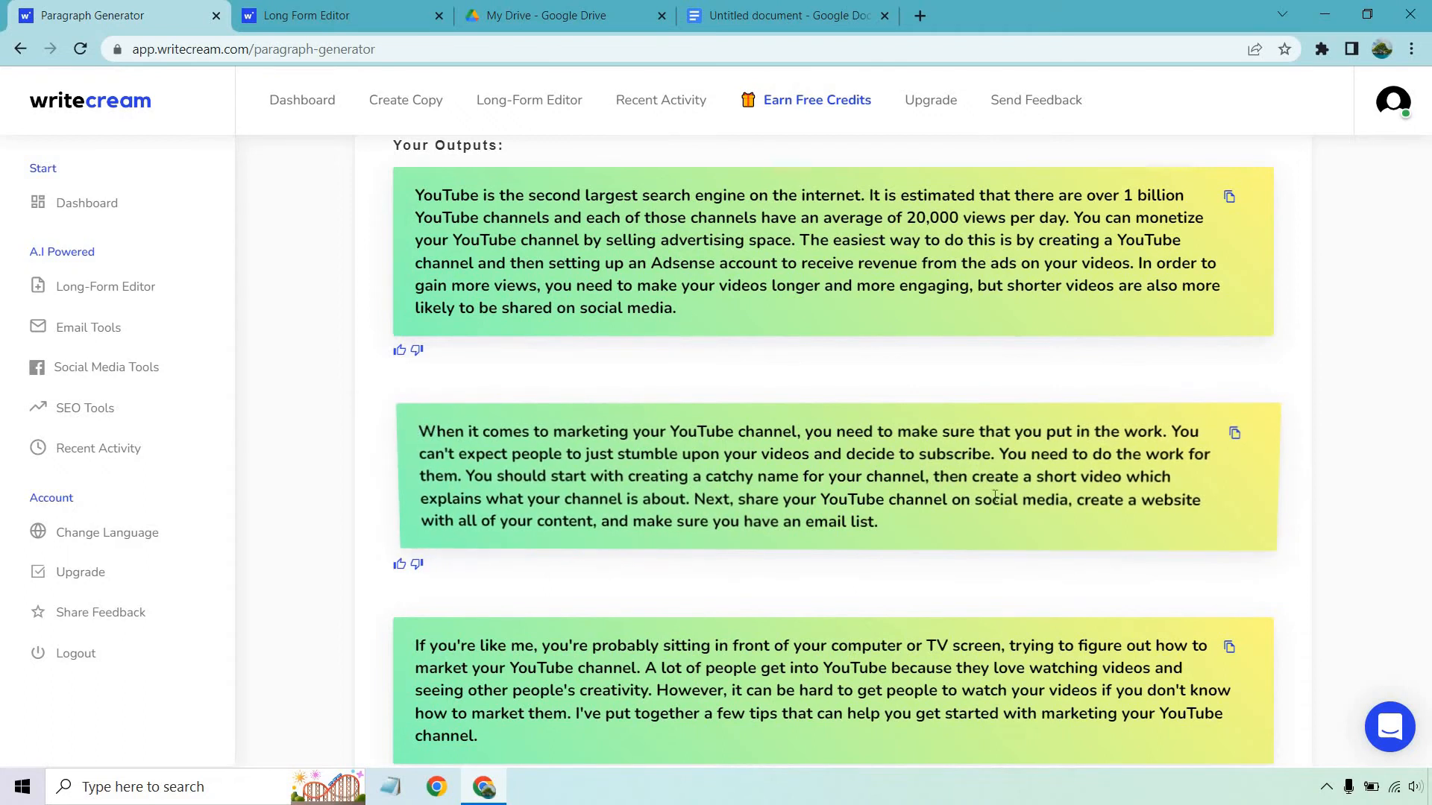
Copy the second generated paragraph and start a new line for it below heading 4 in the Google Docs document
click(944, 487)
key(ctrl+c)
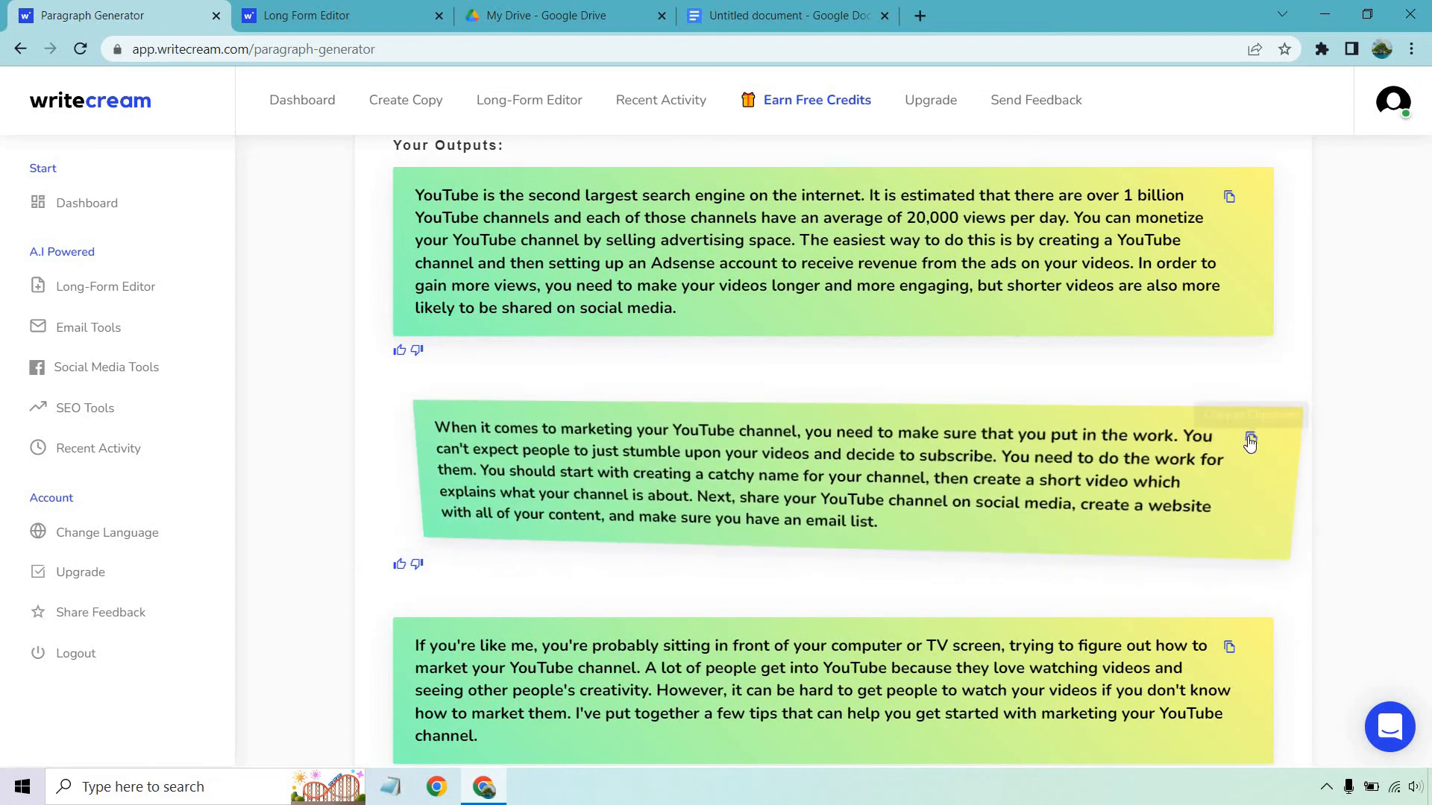
click(783, 16)
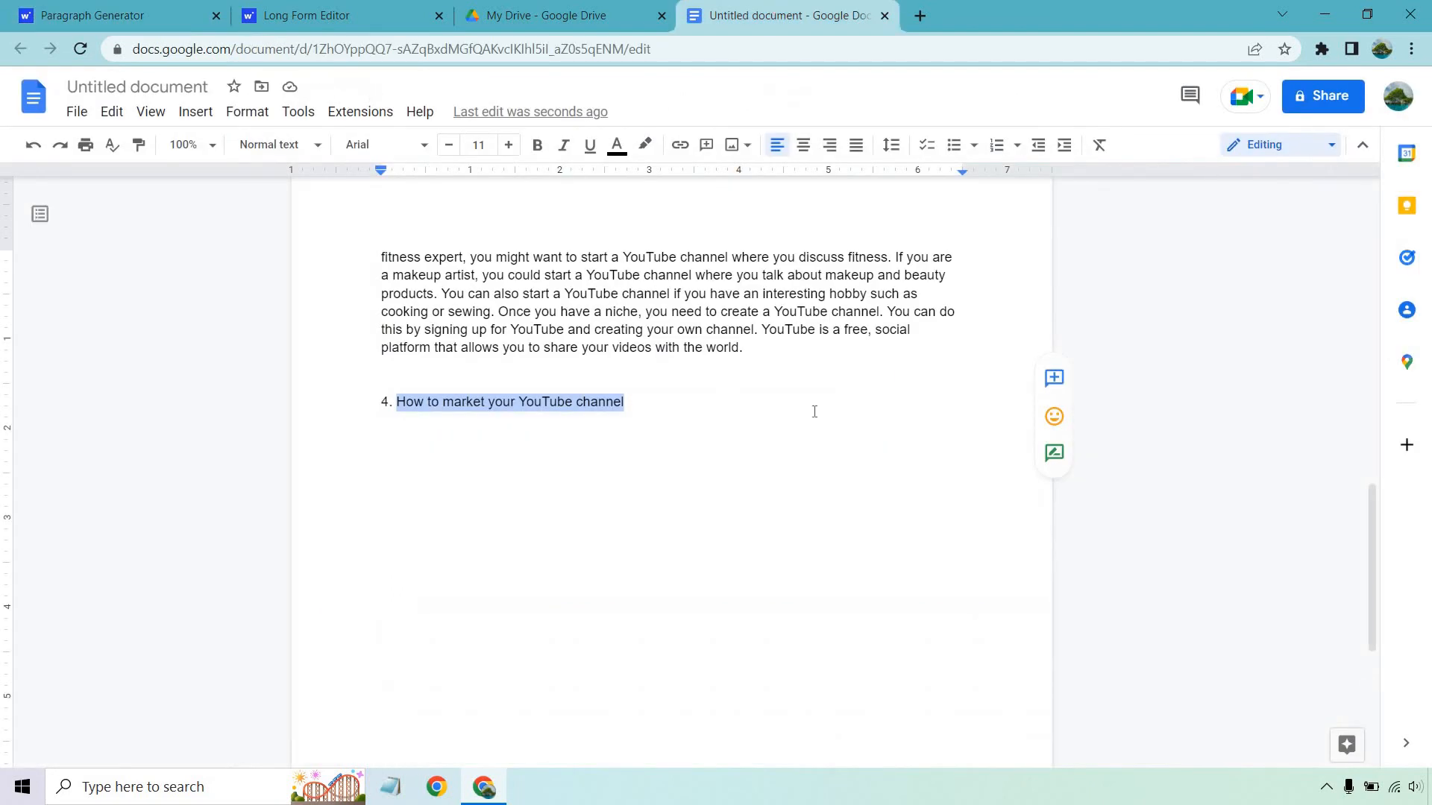
click(707, 397)
key(Return)
text(f)
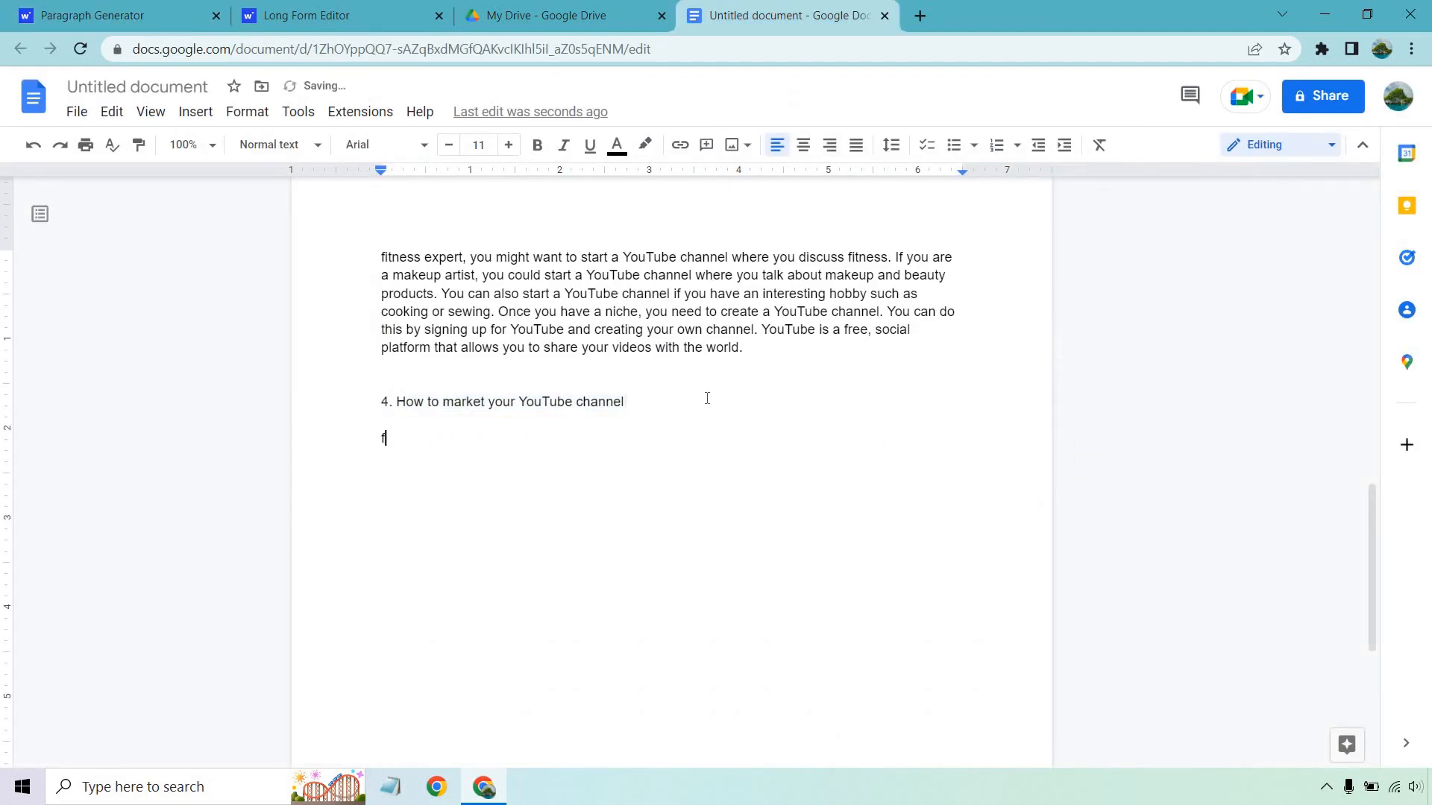
key(BackSpace)
key(ctrl+v)
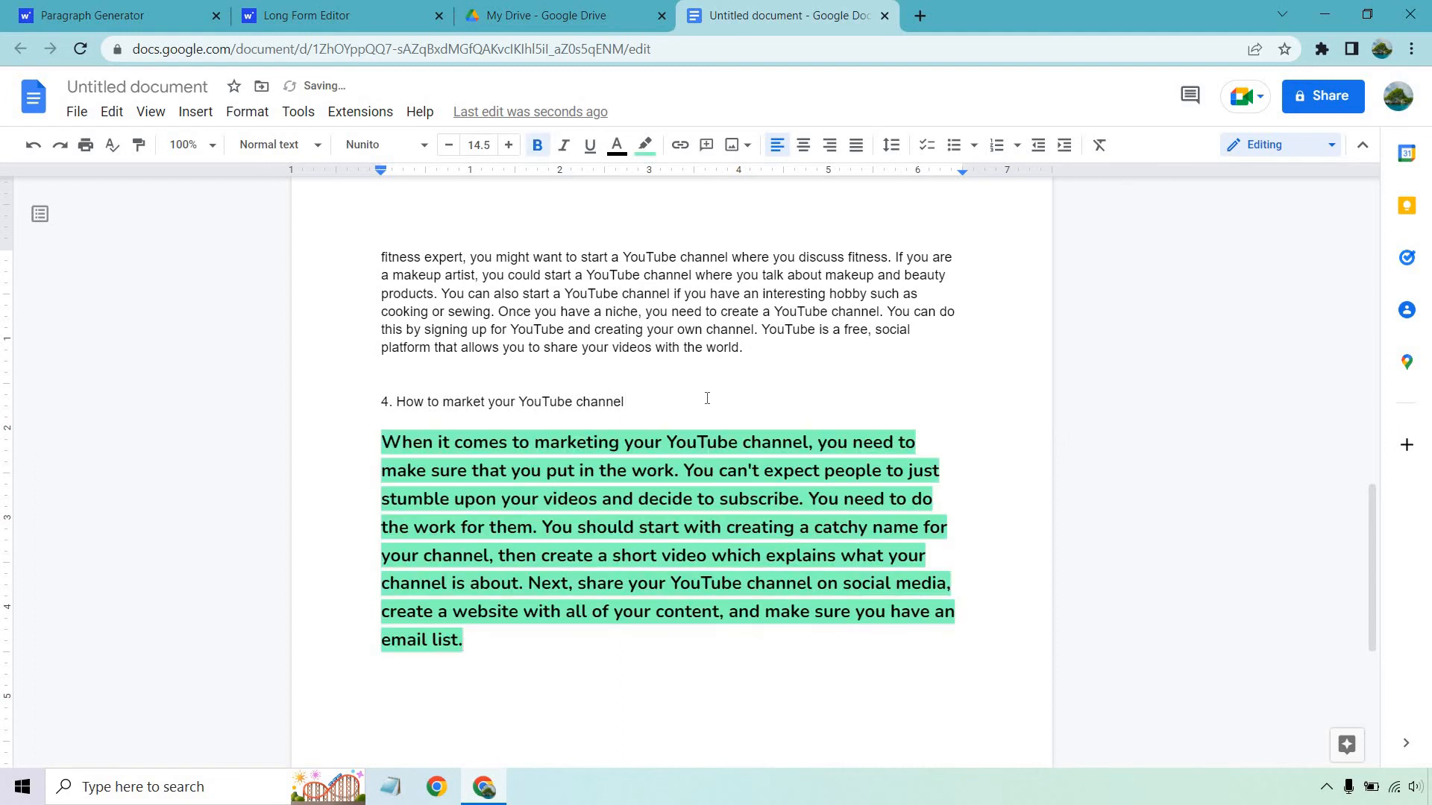
key(ctrl+z)
Paste the copied paragraph without formatting below the heading "How to market your YouTube channel"
right_click(455, 440)
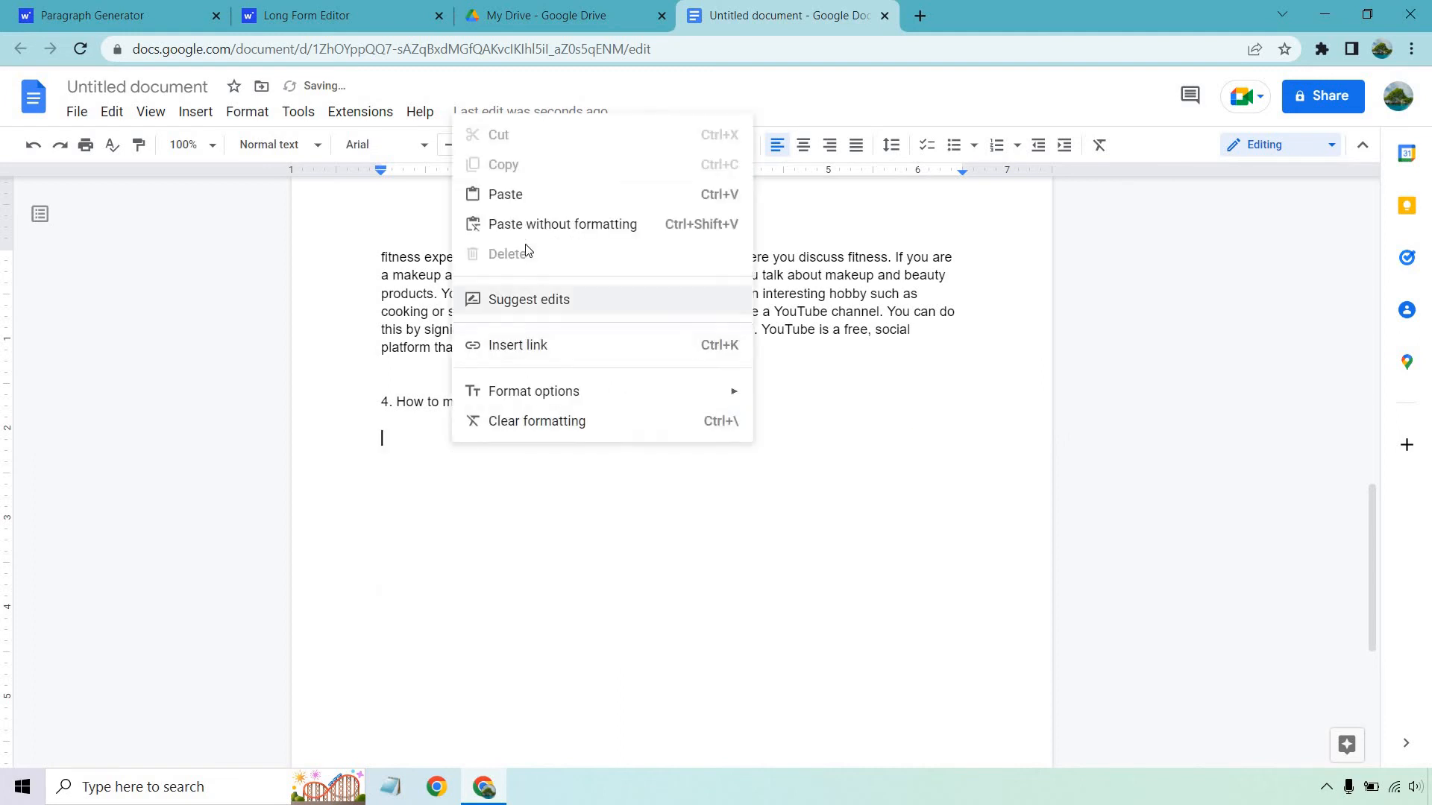
click(537, 225)
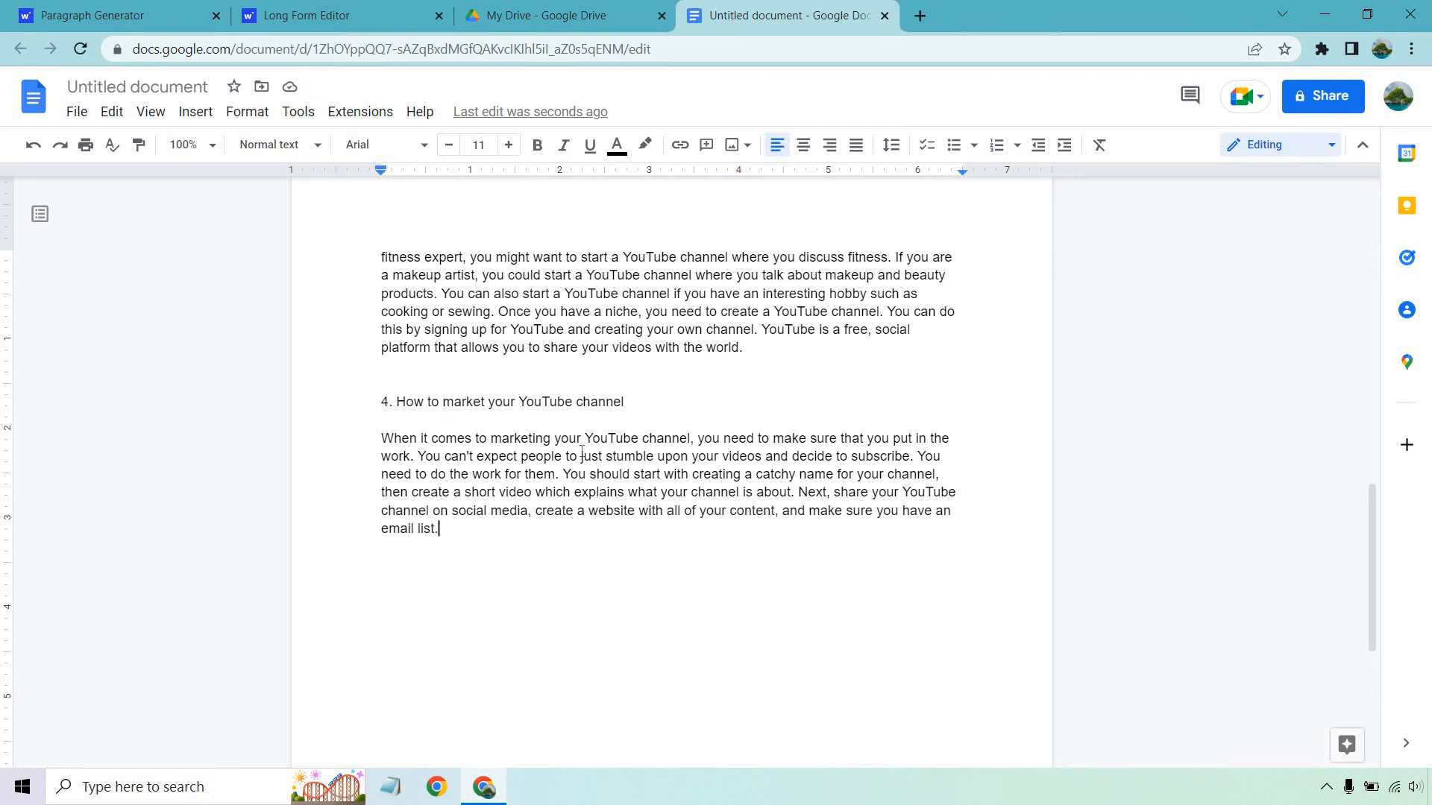
right_click(571, 550)
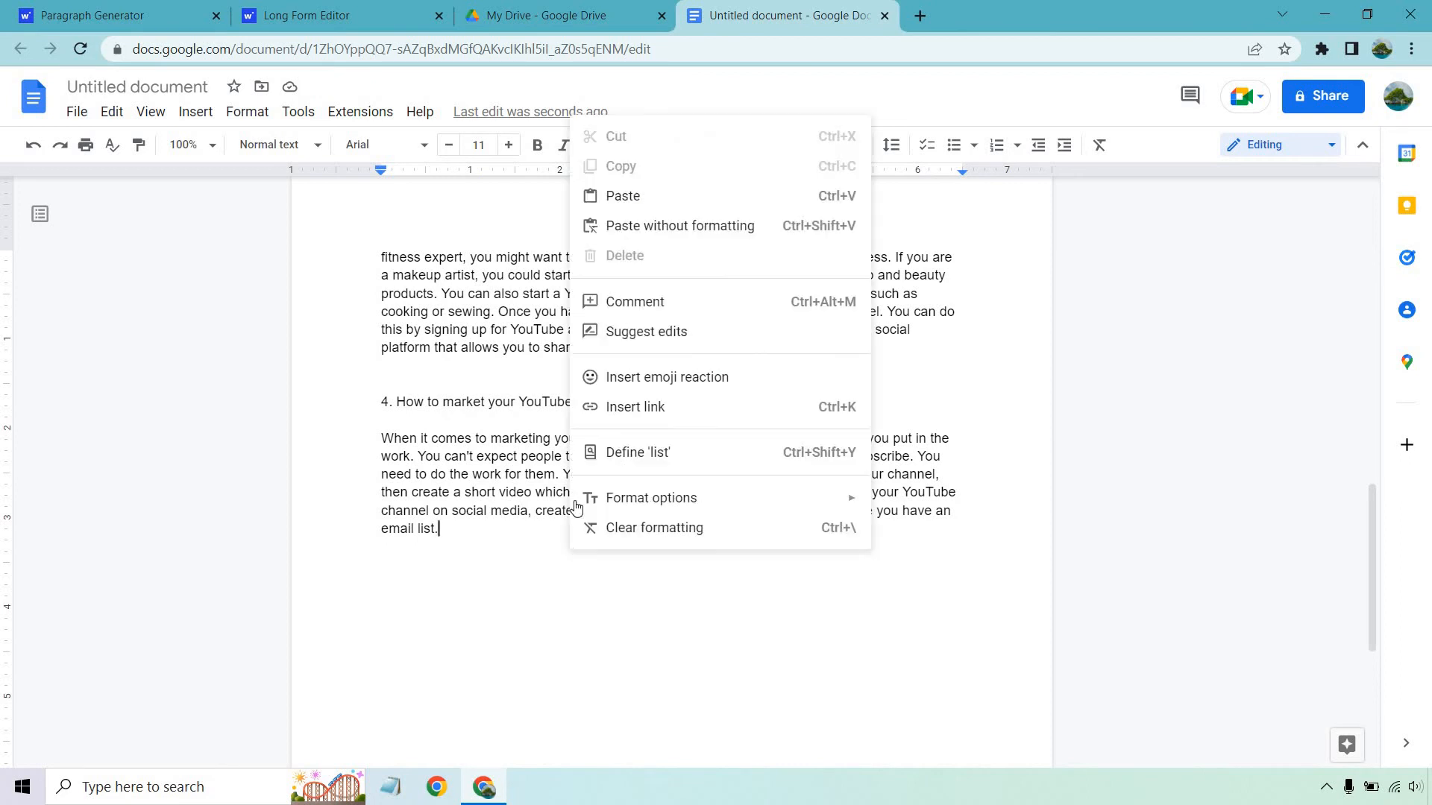
click(487, 609)
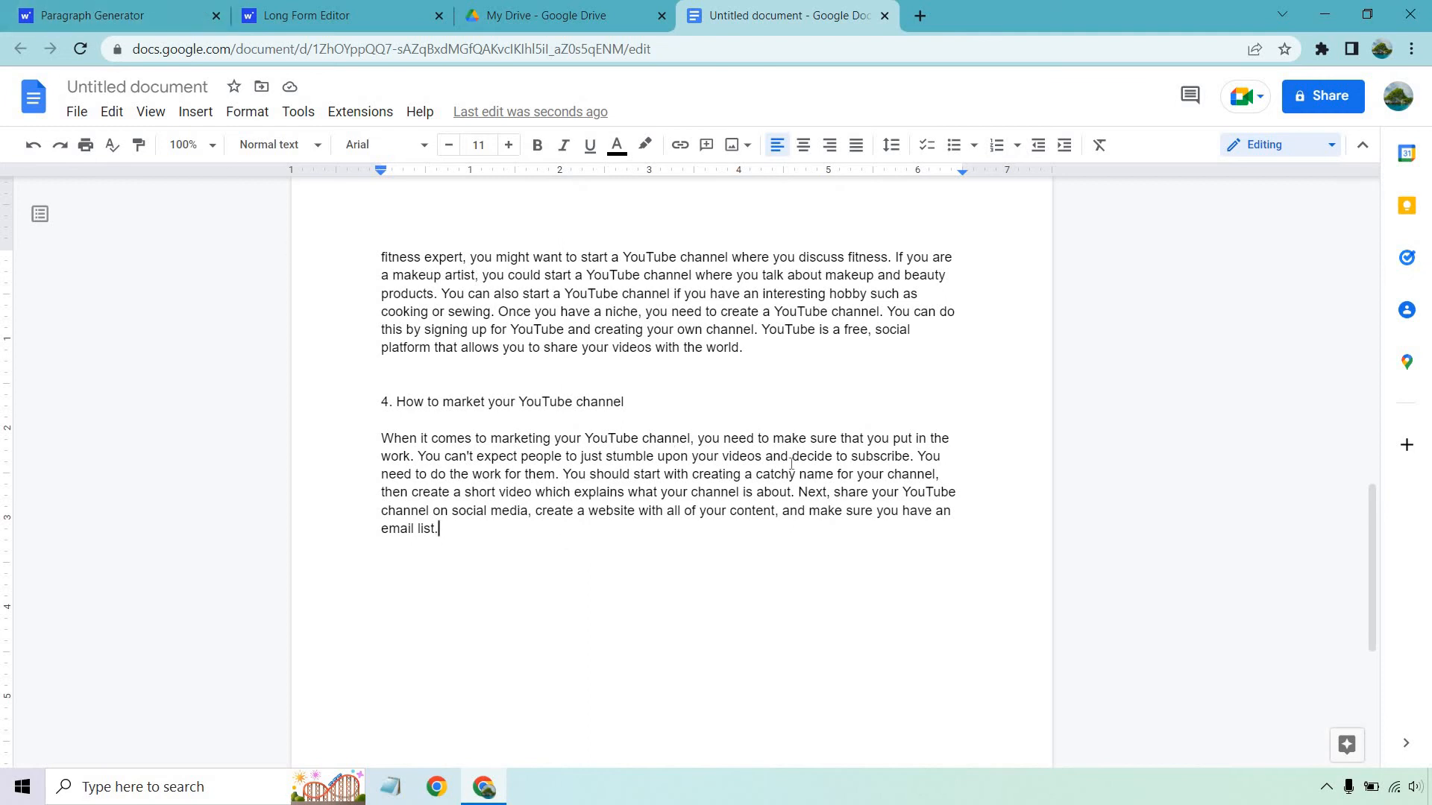
Review the complete article from the title to section 4, checking its headings and the replaced closing paragraph
scroll(799, 462, up, 15)
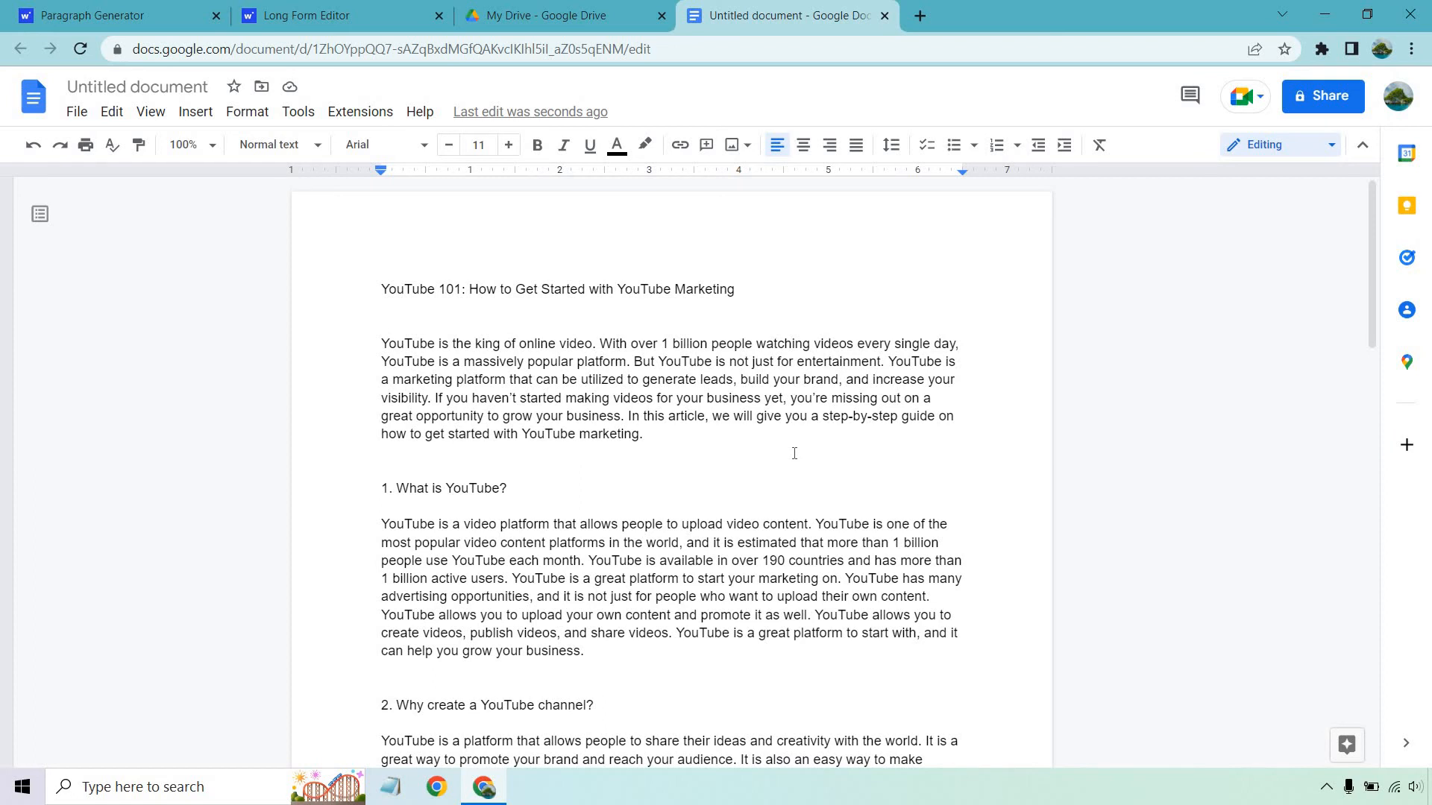
scroll(527, 377, down, 2)
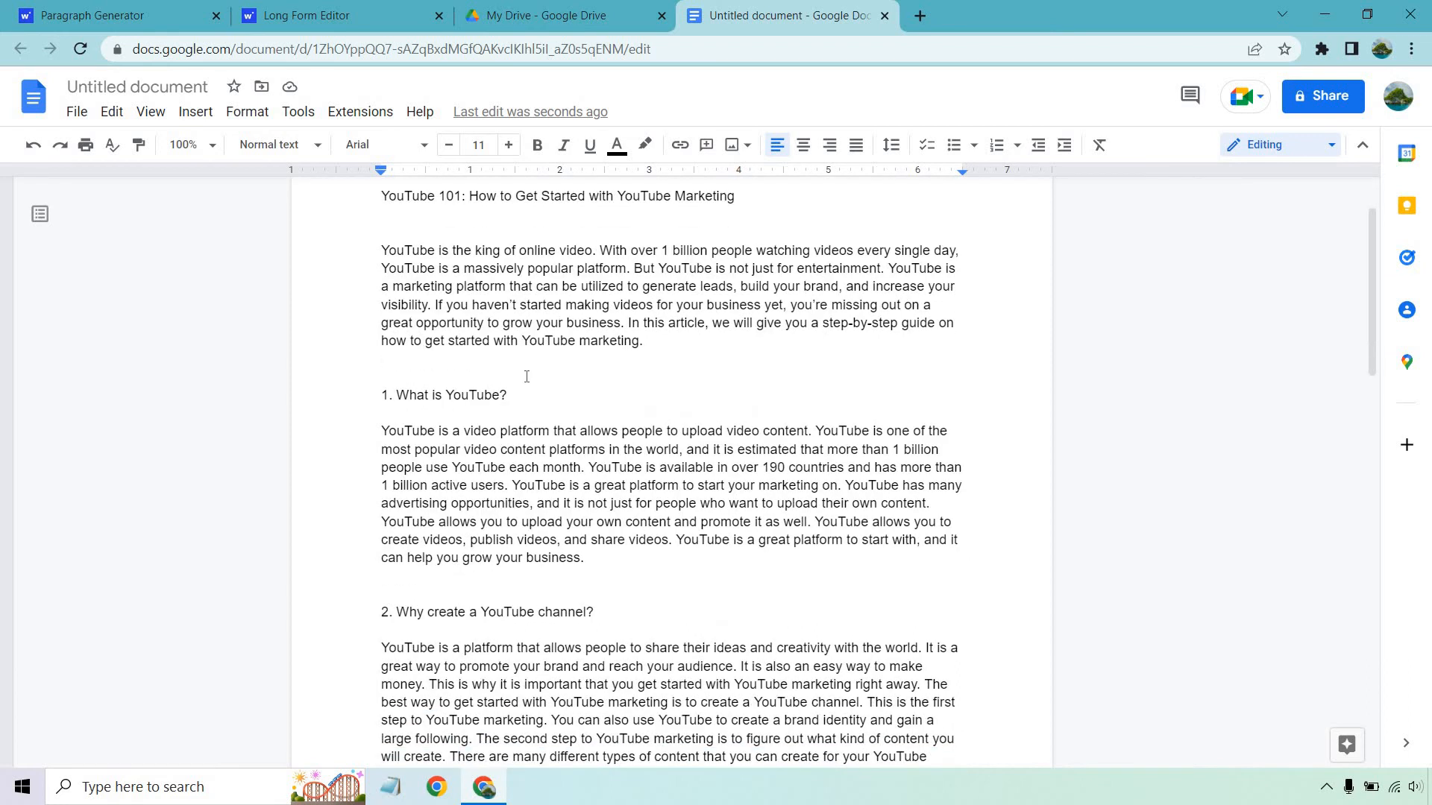
drag(509, 395, 381, 395)
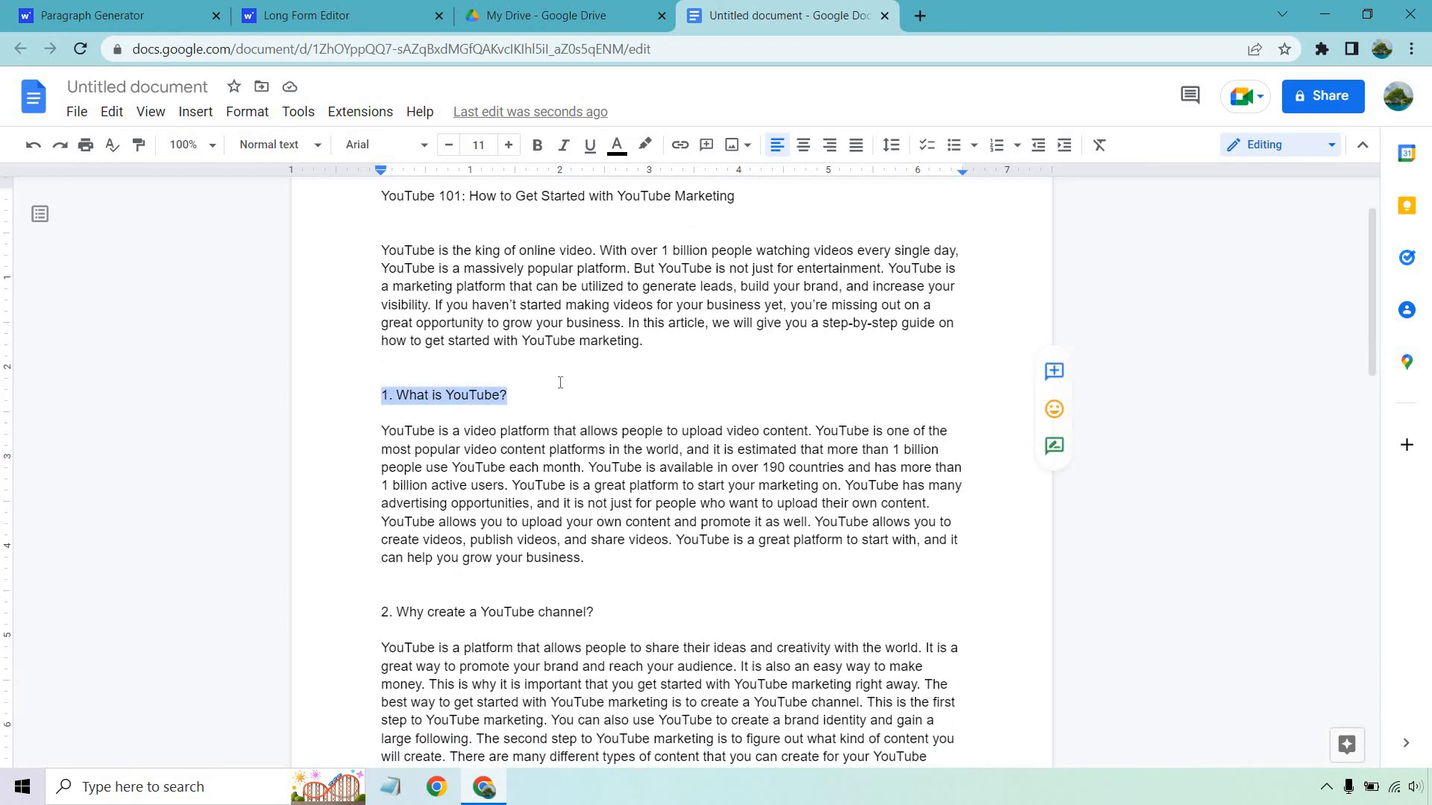
click(586, 380)
scroll(586, 381, down, 4)
scroll(586, 380, down, 7)
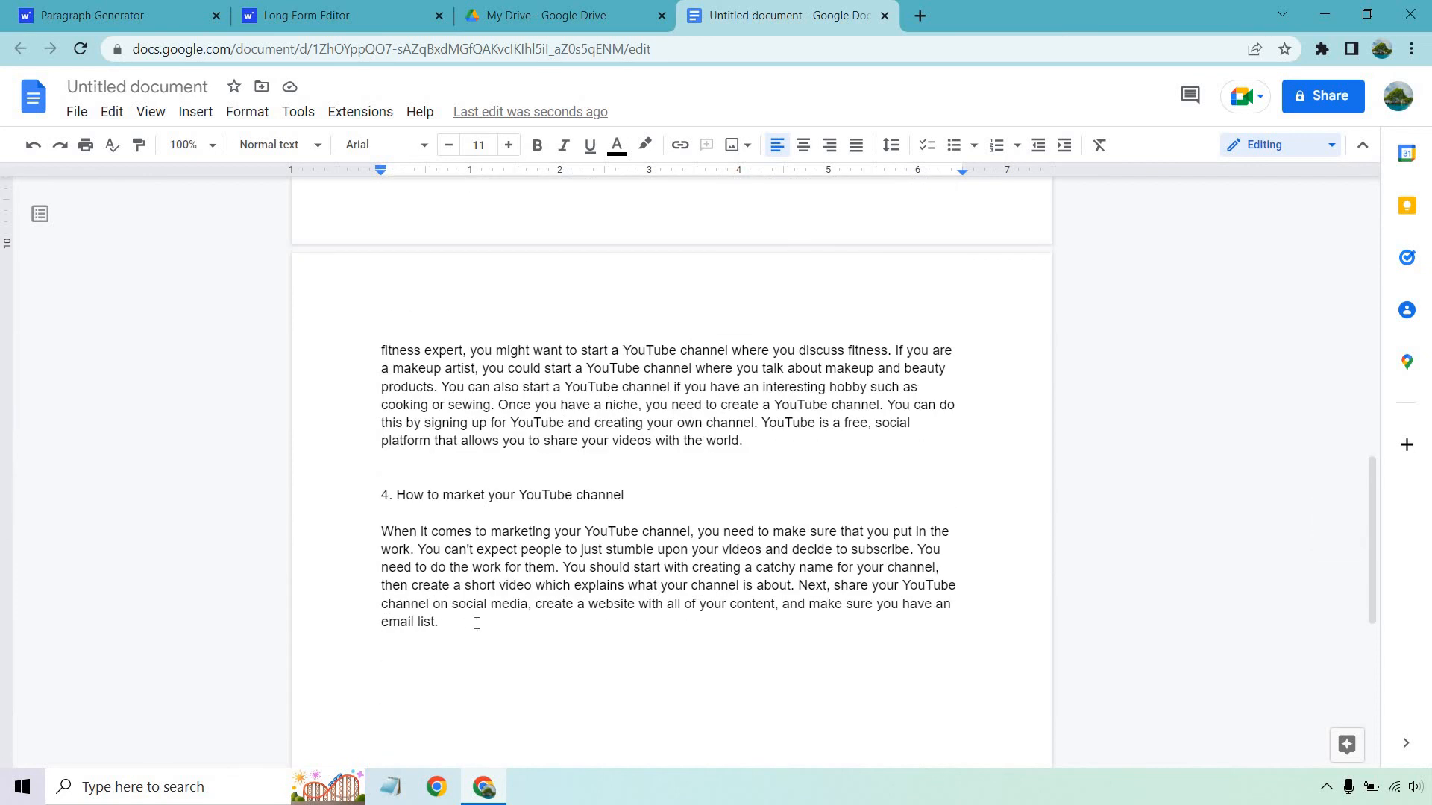
click(476, 624)
scroll(463, 552, up, 12)
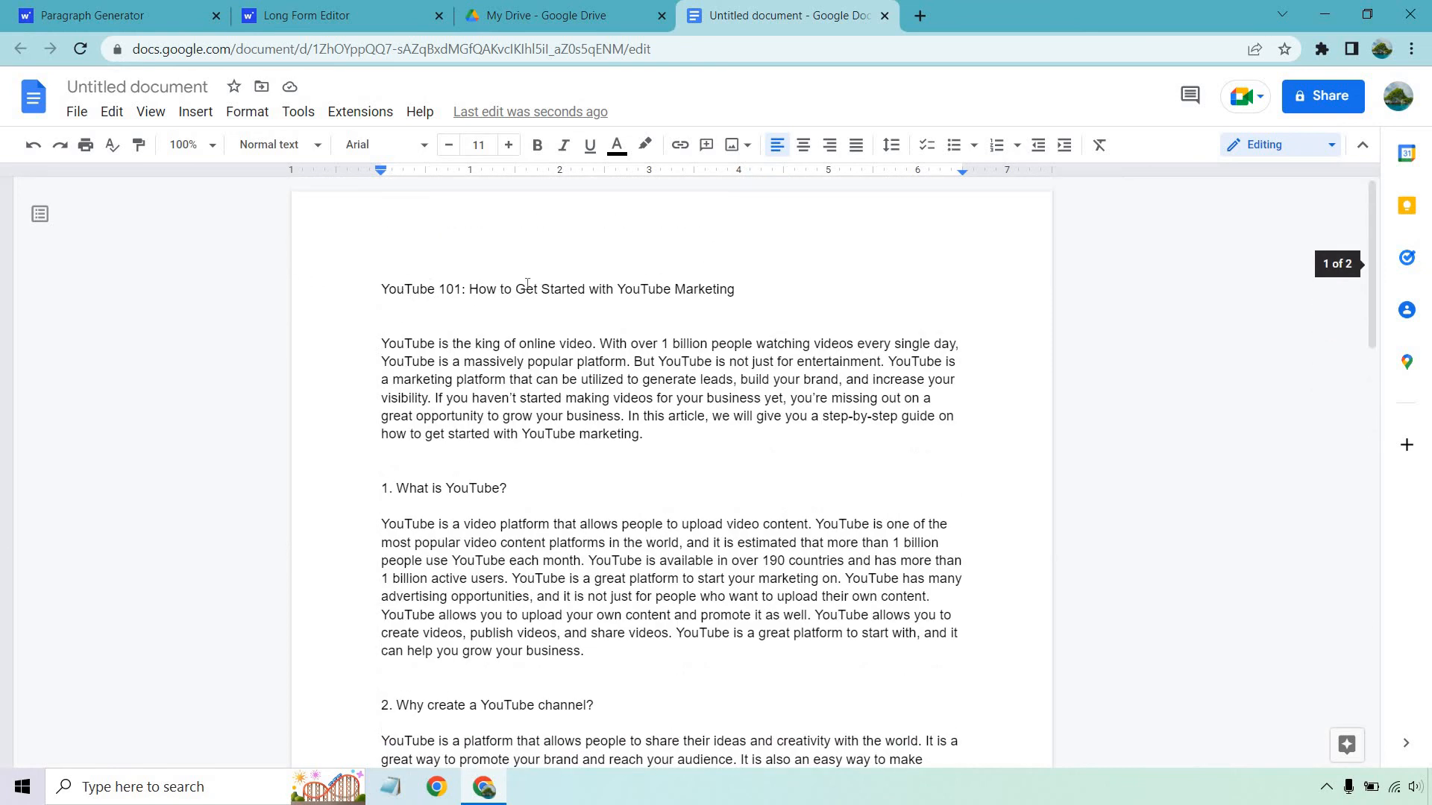
click(755, 289)
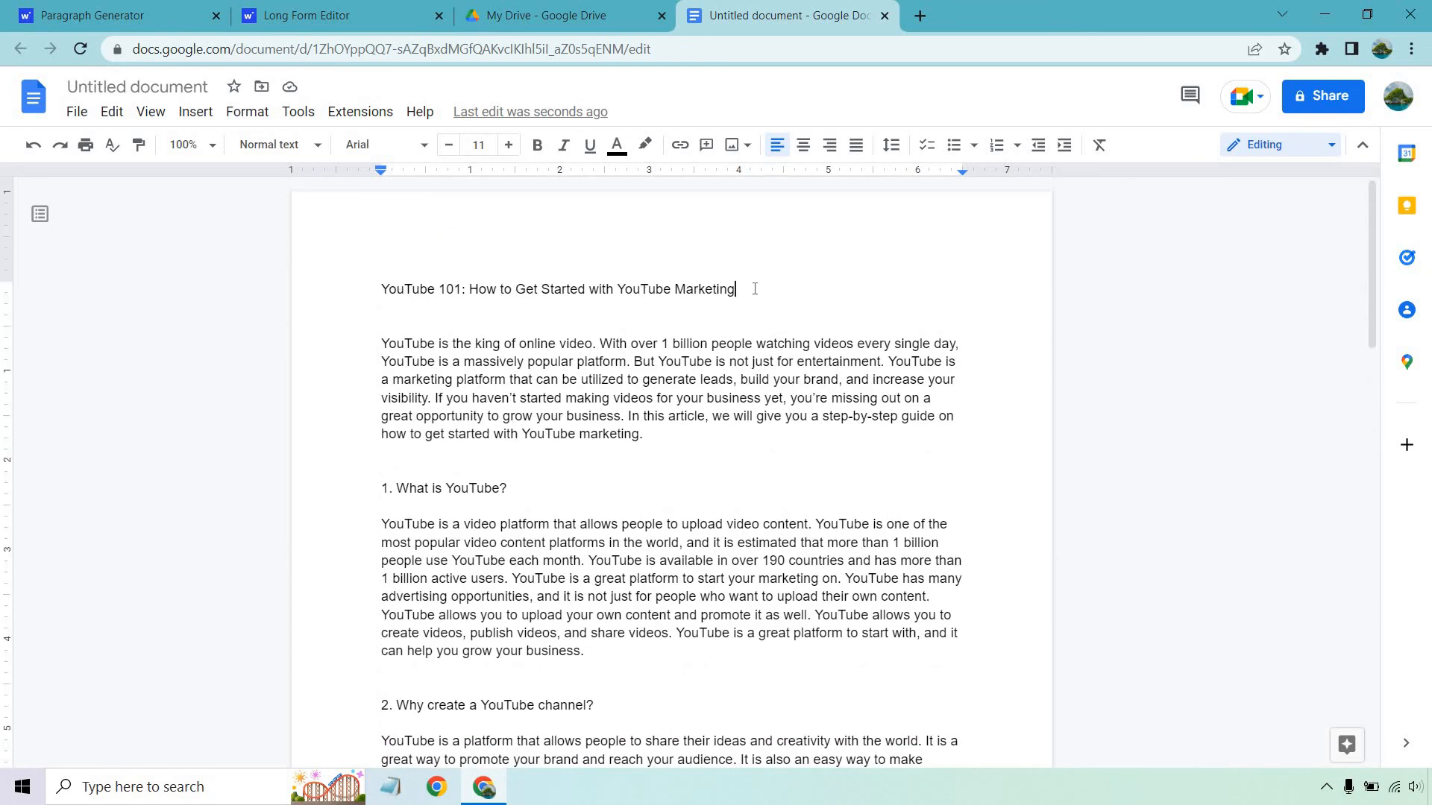